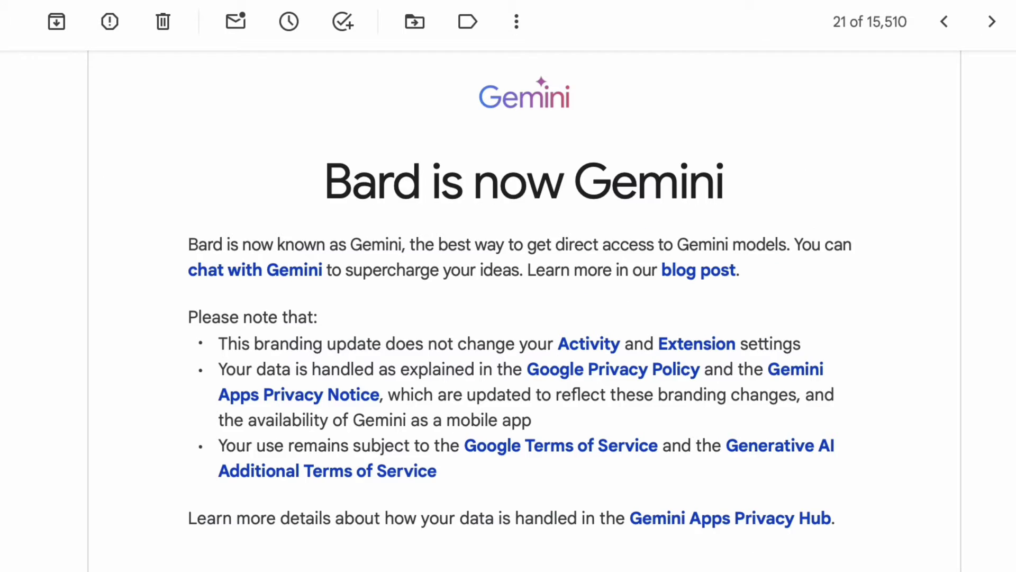
Search Google for 'gemini' and open the Gemini site from the 'gemini ai' results.
scroll(524, 318, down, 5)
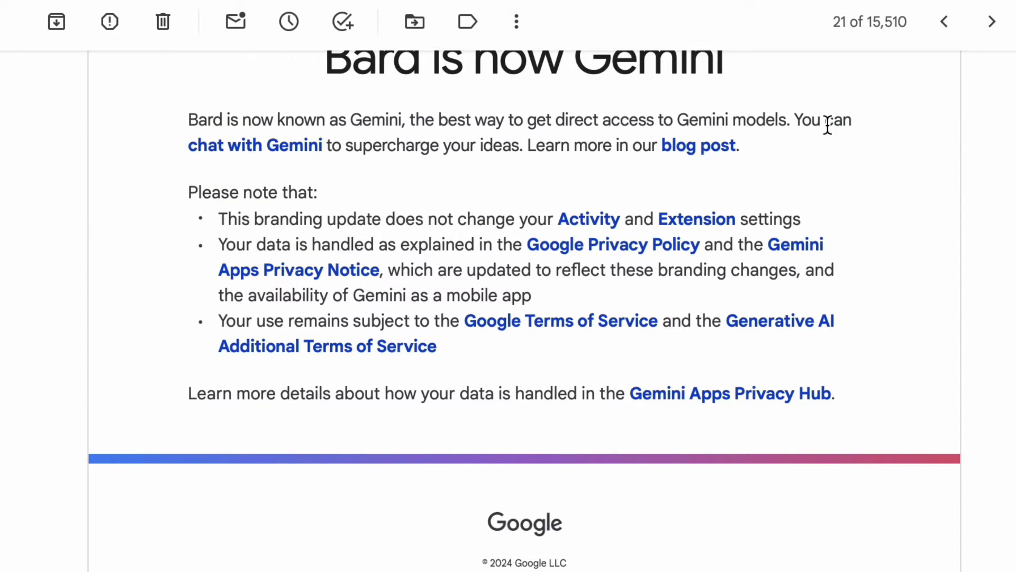
scroll(524, 310, up, 3)
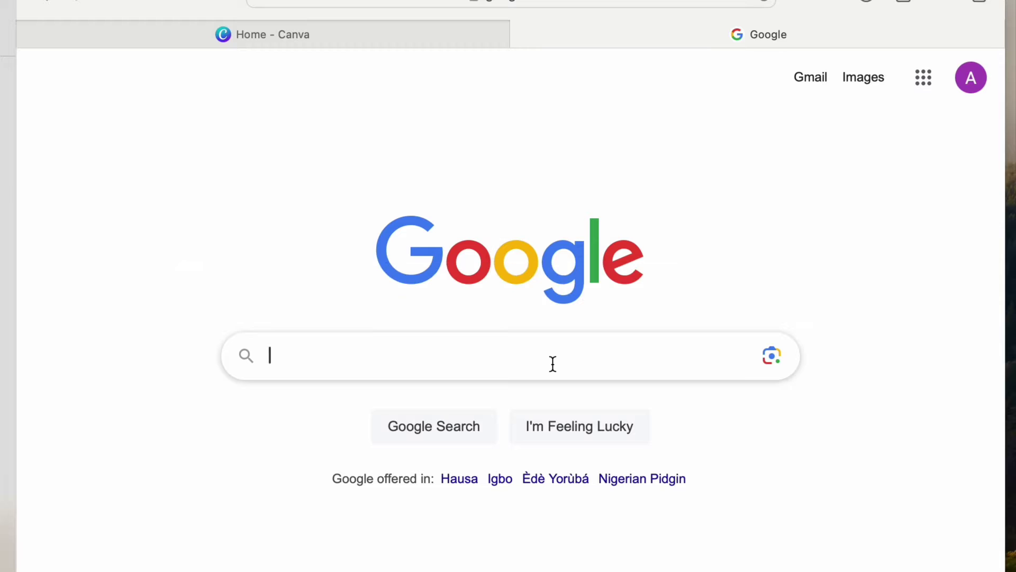
text(gemini)
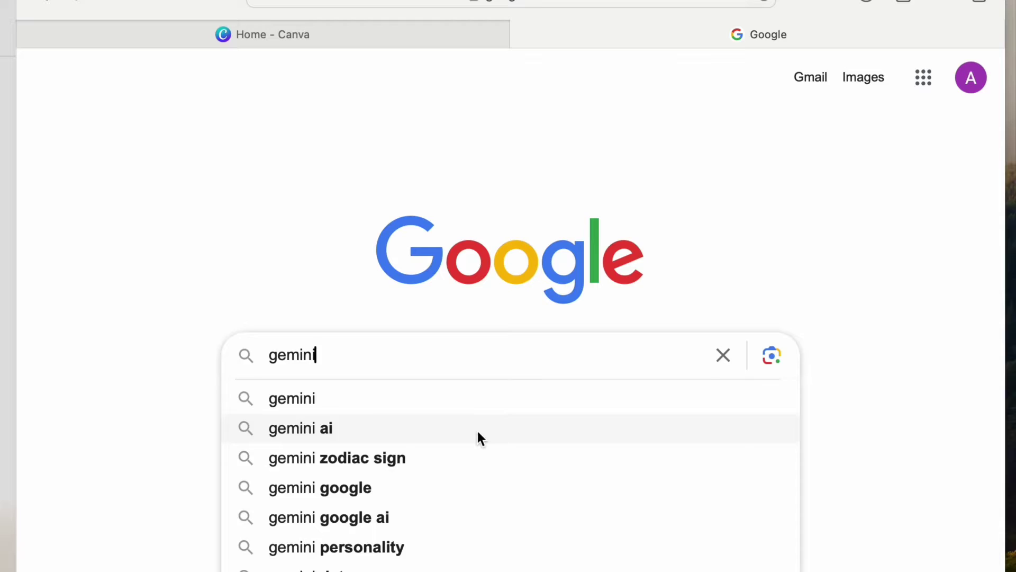
click(476, 428)
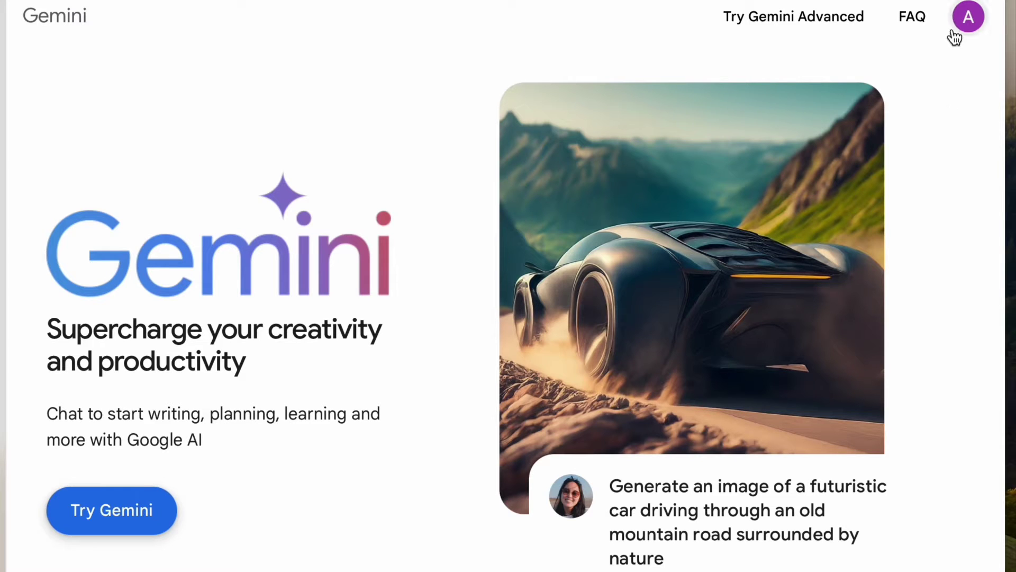
Open the Gemini Apps Privacy Hub from the Help menu and scroll down to its Privacy Notice.
click(962, 27)
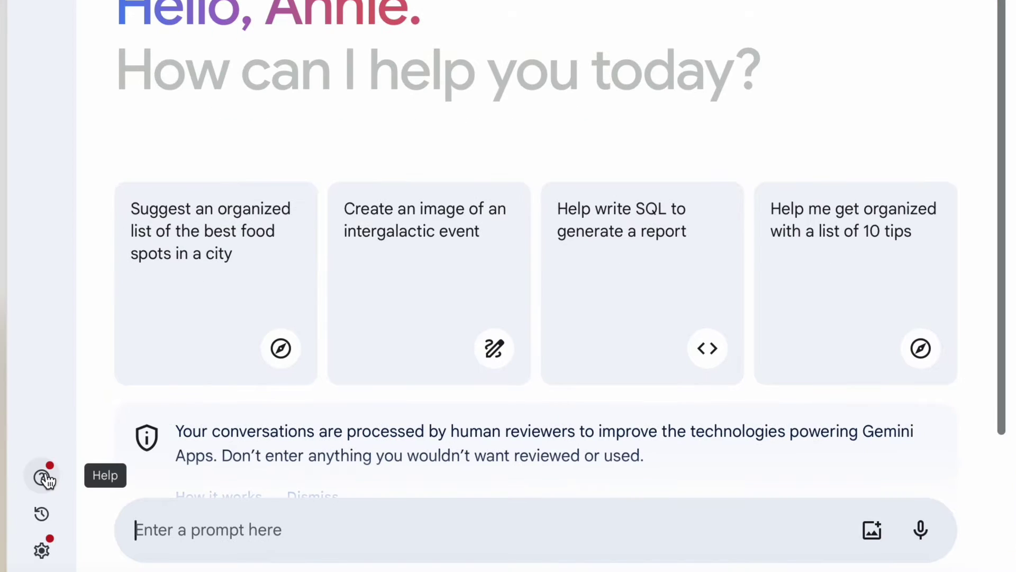
click(45, 478)
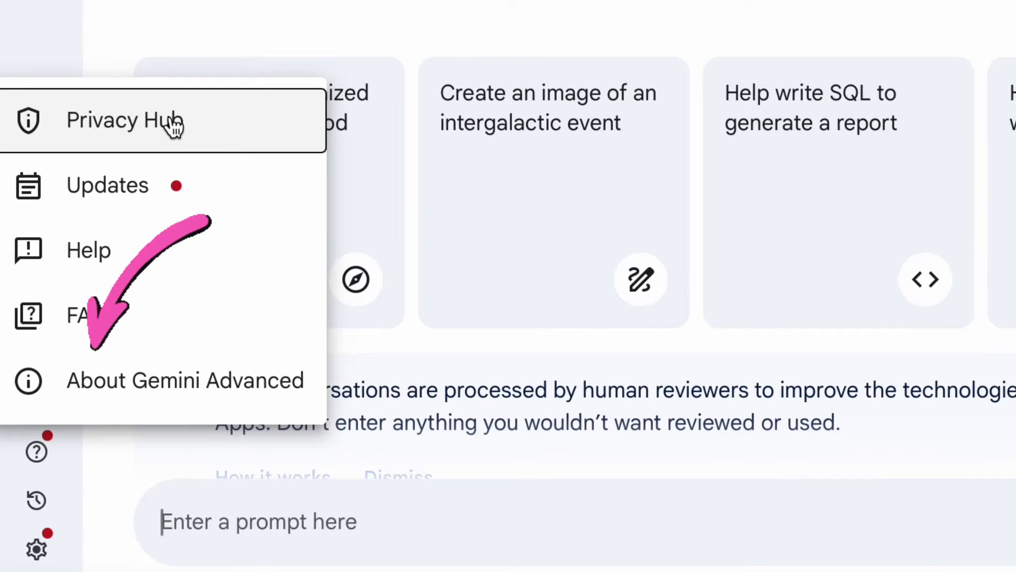
click(172, 125)
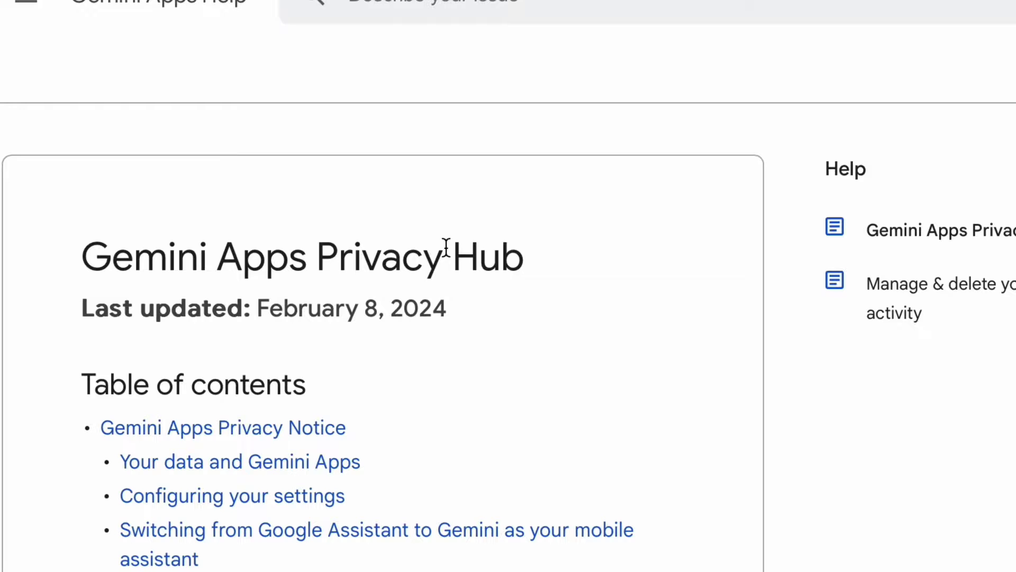
scroll(469, 420, down, 10)
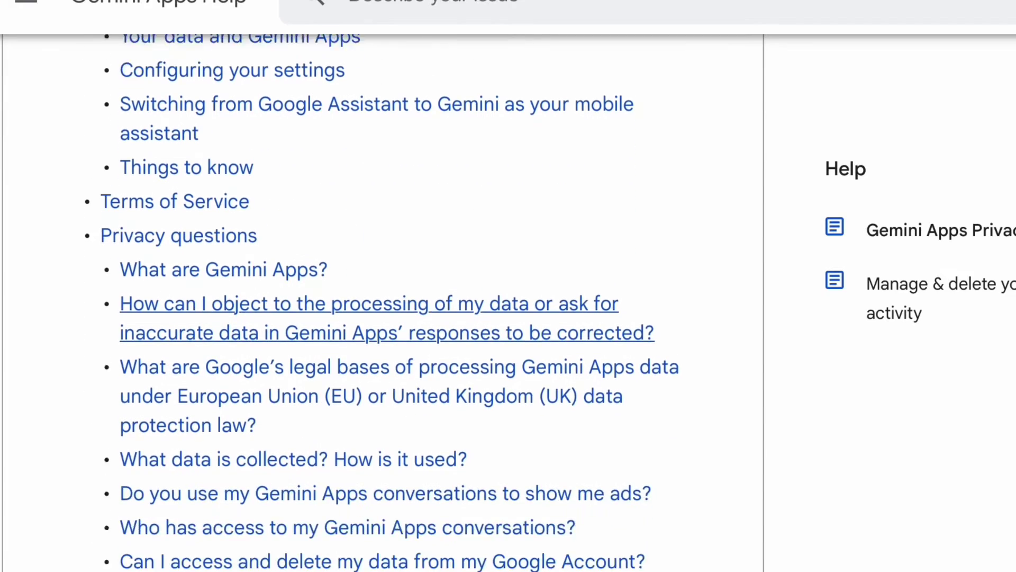
scroll(381, 301, down, 12)
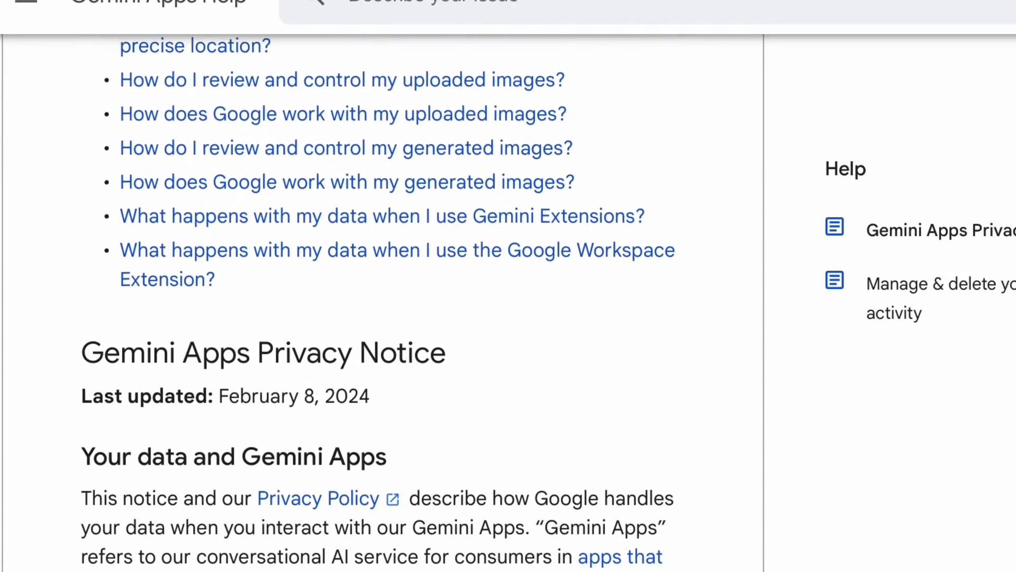
scroll(195, 91, down, 4)
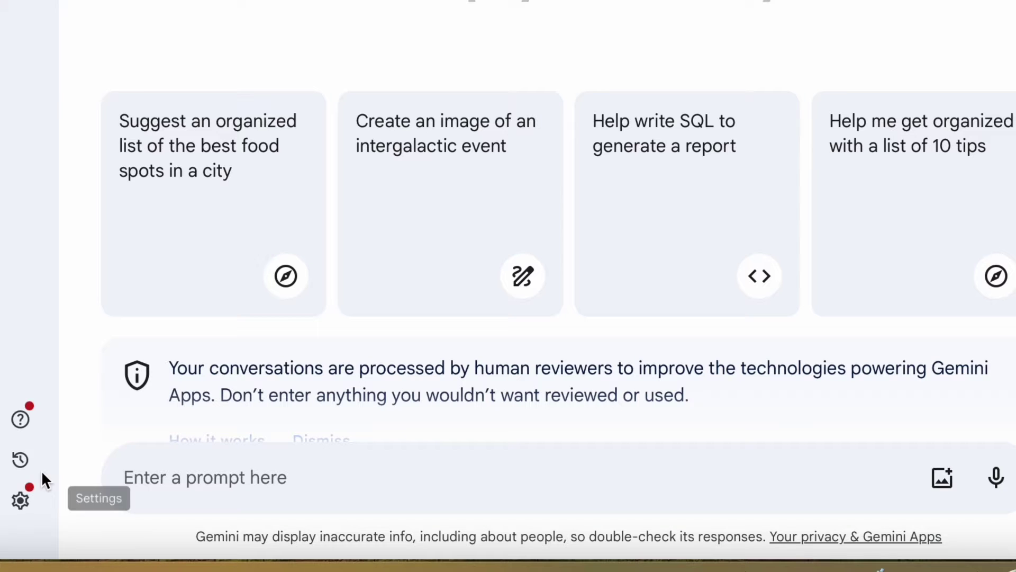
Open Gemini's Release updates page from Help and scroll through the update notes.
click(18, 418)
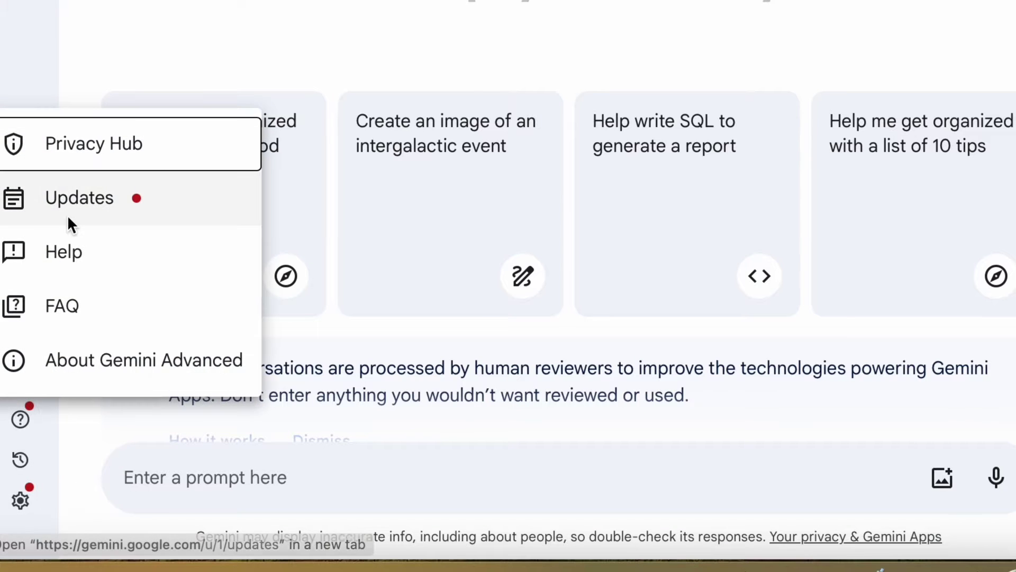
click(66, 217)
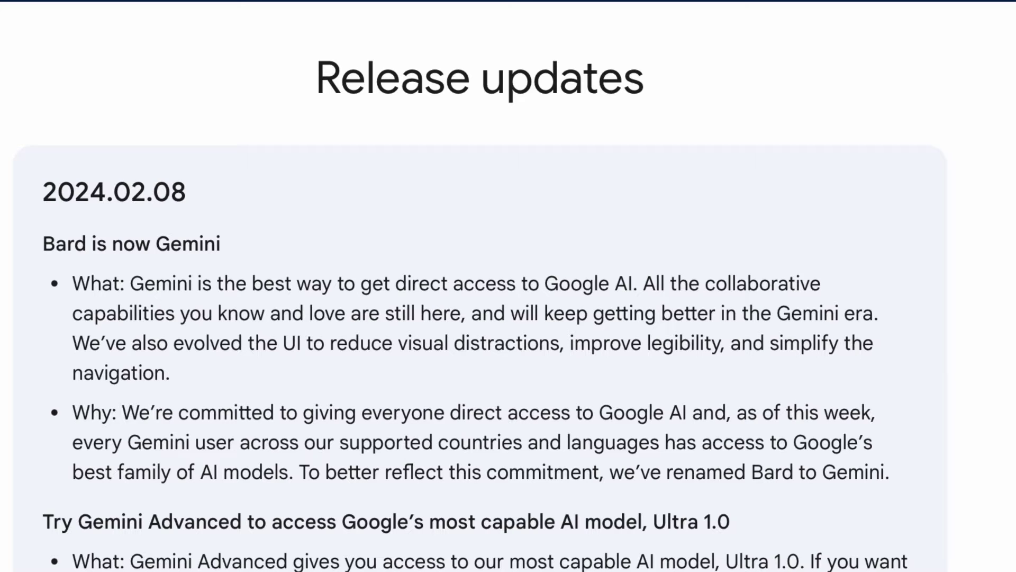
scroll(480, 306, down, 3)
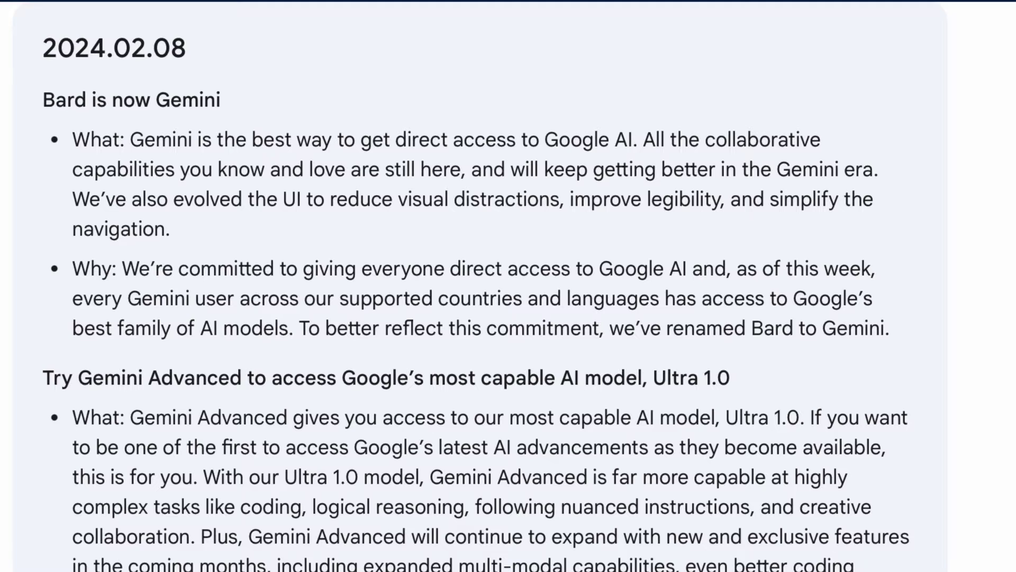
scroll(477, 294, down, 1)
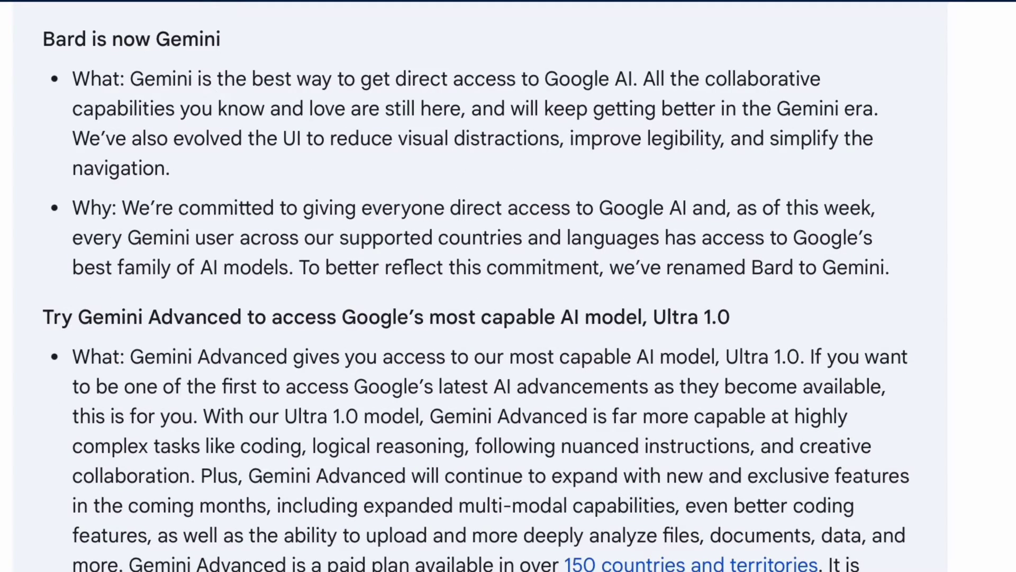
scroll(476, 296, down, 4)
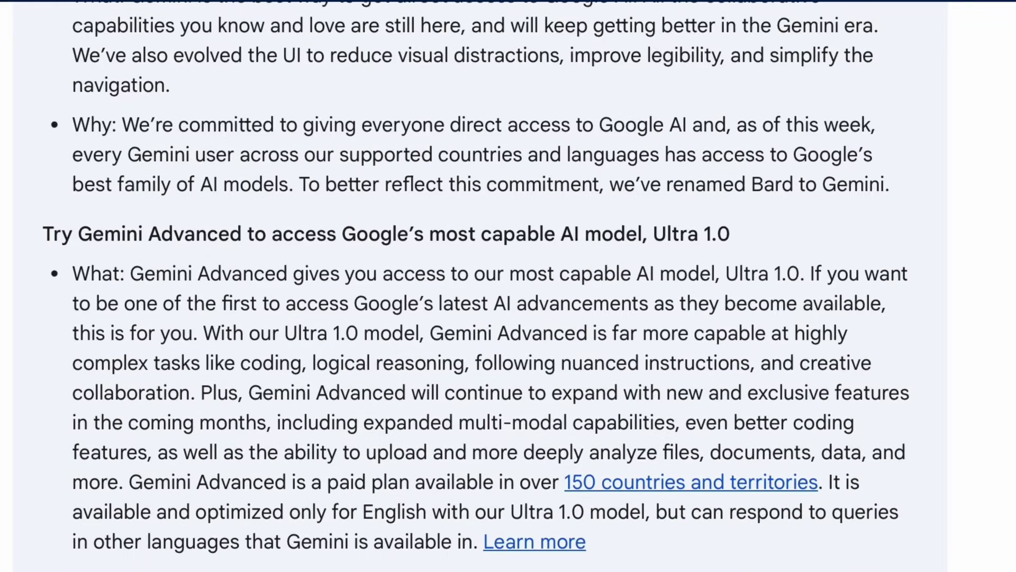
scroll(477, 296, down, 3)
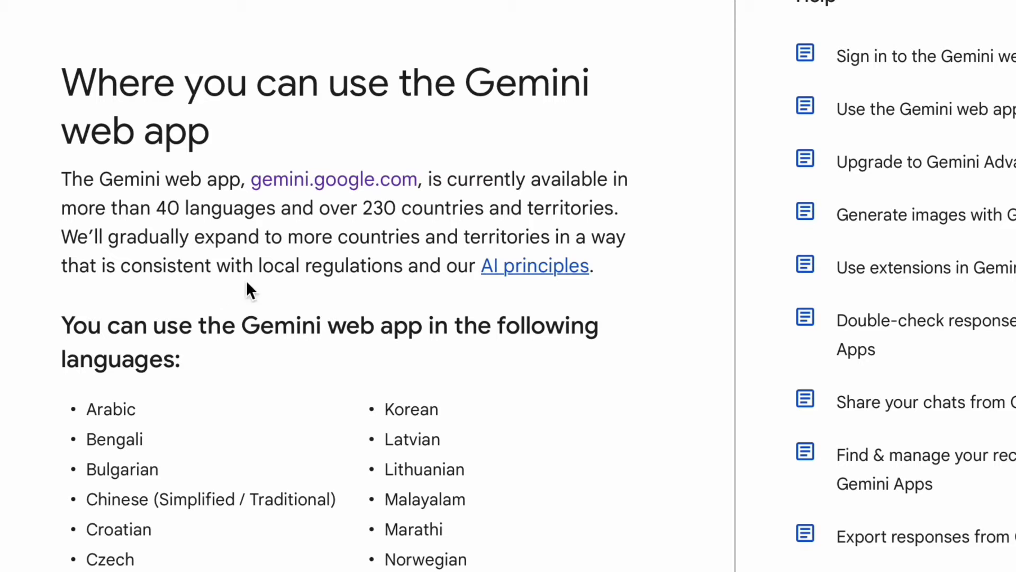
Scroll through the article's supported languages and countries and territories lists.
scroll(454, 268, down, 6)
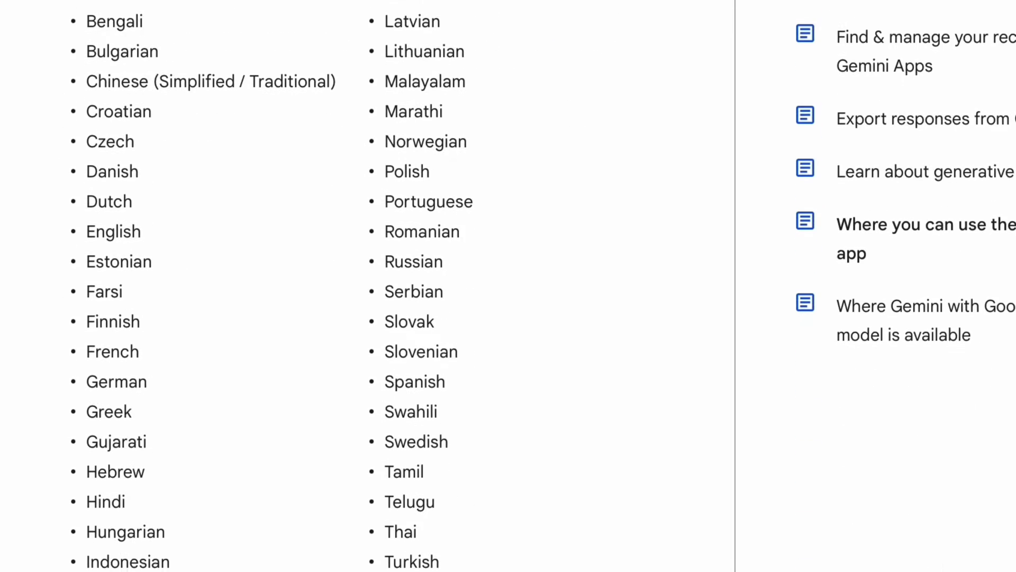
scroll(326, 286, down, 15)
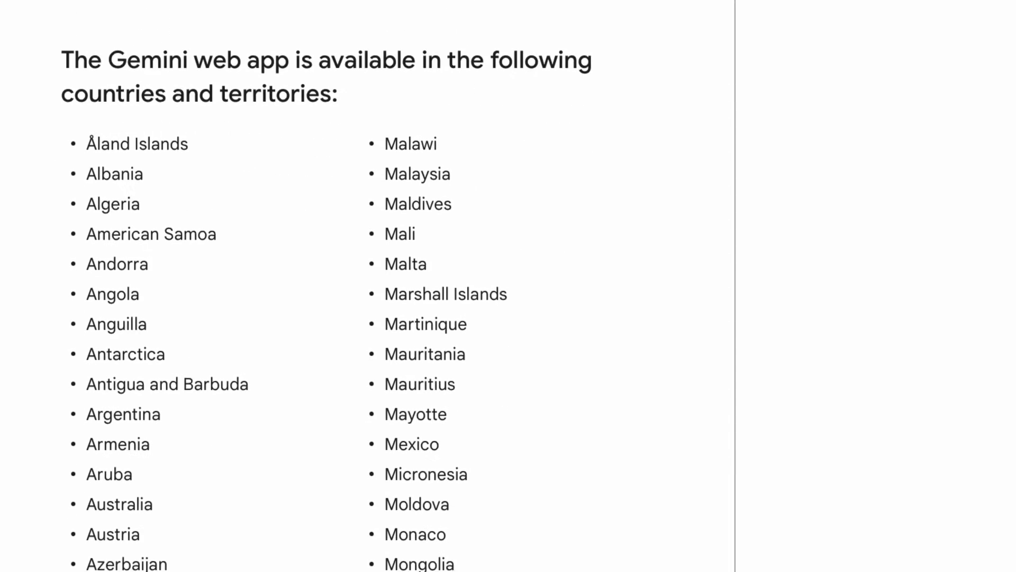
scroll(403, 286, down, 1)
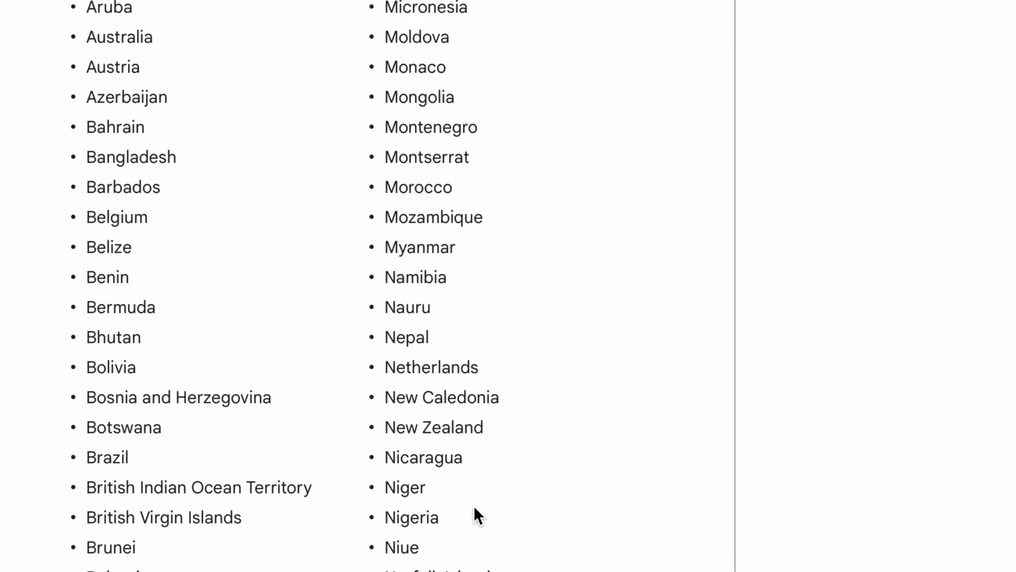
scroll(470, 506, down, 14)
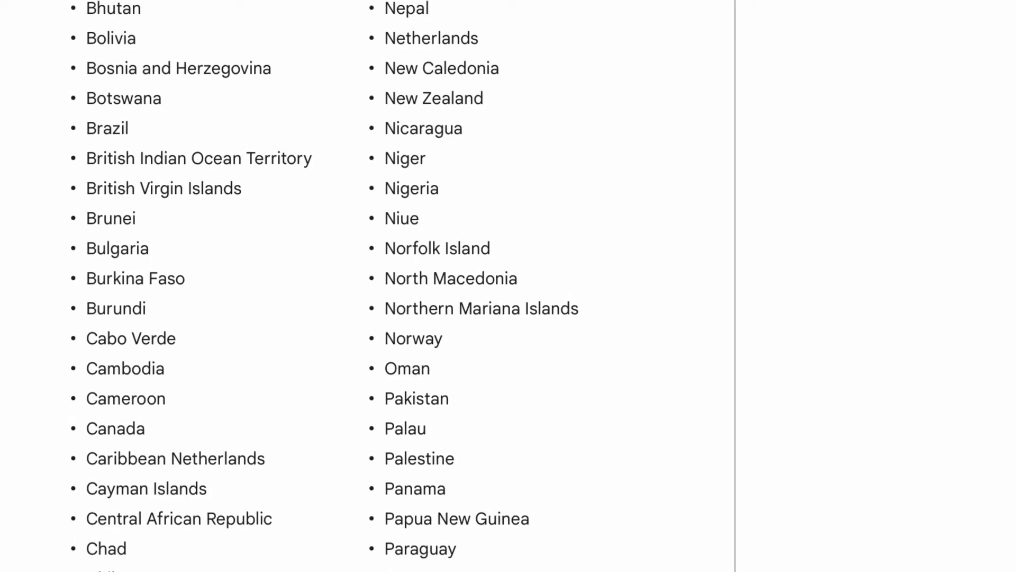
scroll(508, 286, down, 20)
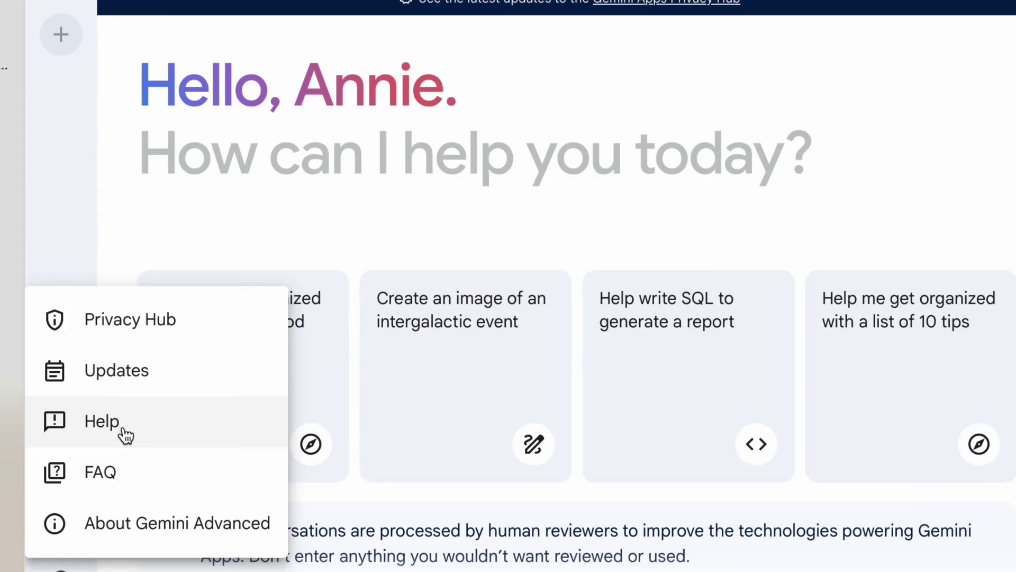
Open the Gemini Apps FAQ from Help and expand the 'What's Gemini?' answer.
click(122, 429)
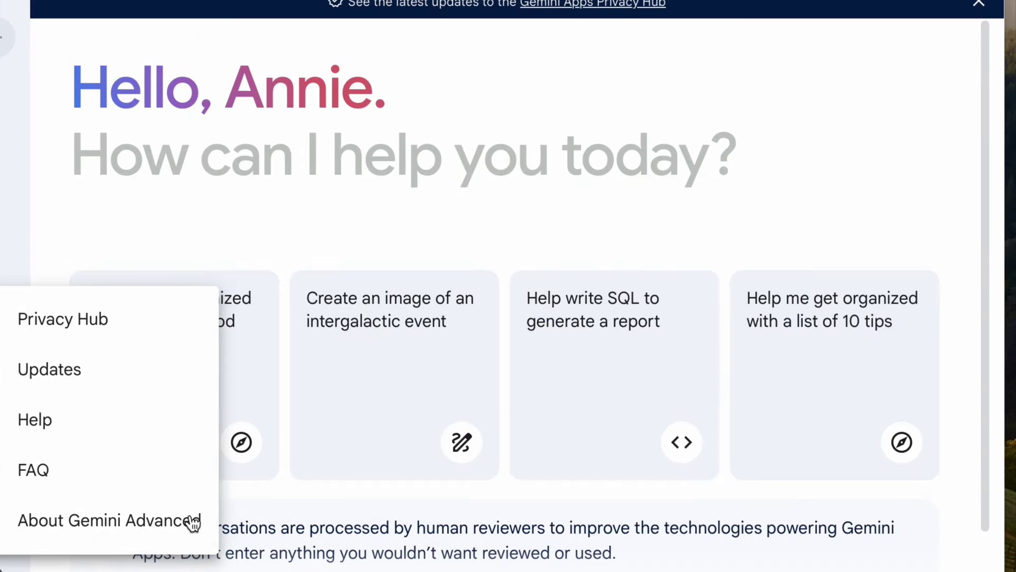
click(68, 479)
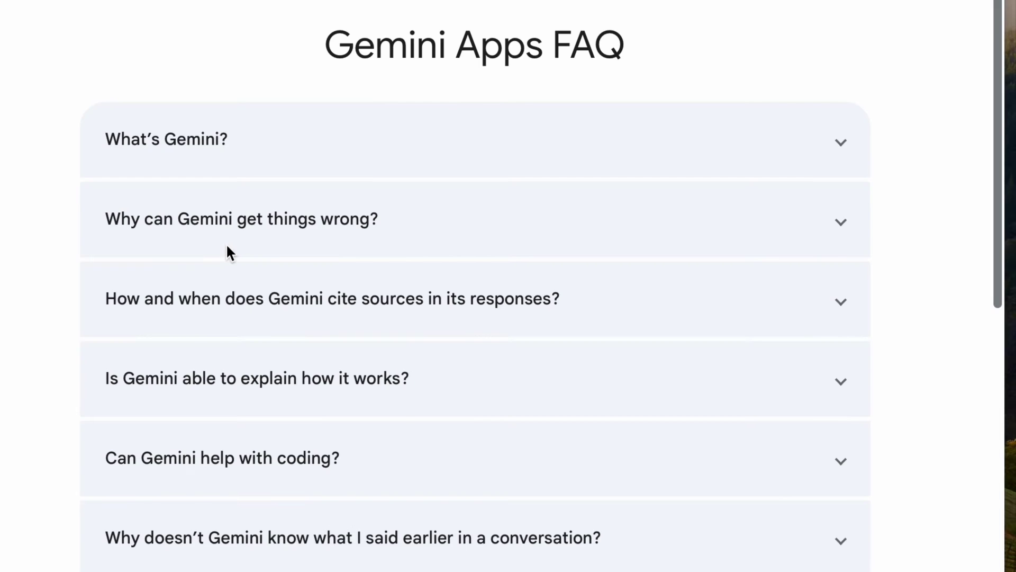
scroll(353, 194, up, 1)
click(353, 193)
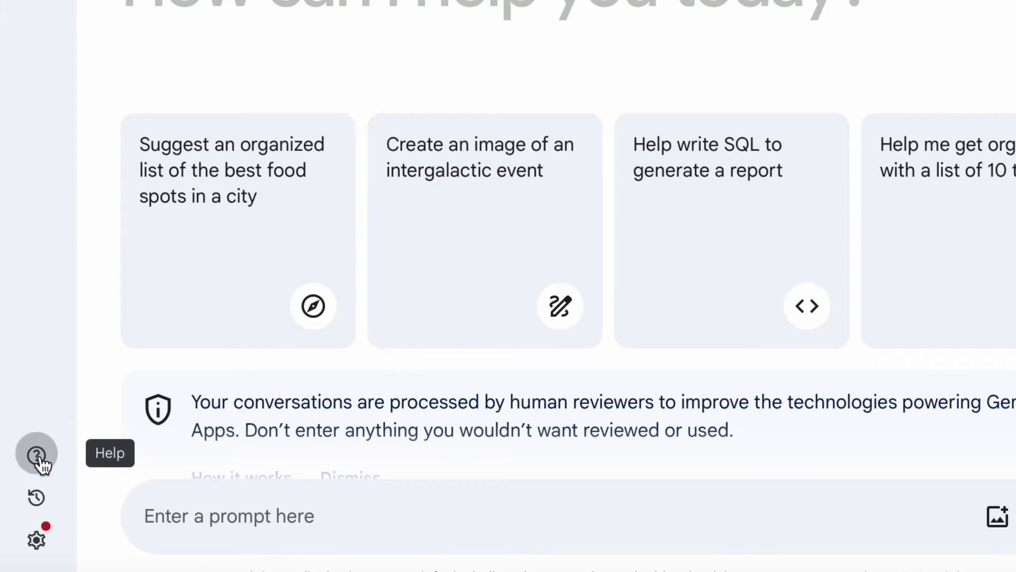
Open About Gemini Advanced and compare the free and ₦20500 NGN/month plan cards.
click(37, 458)
click(100, 394)
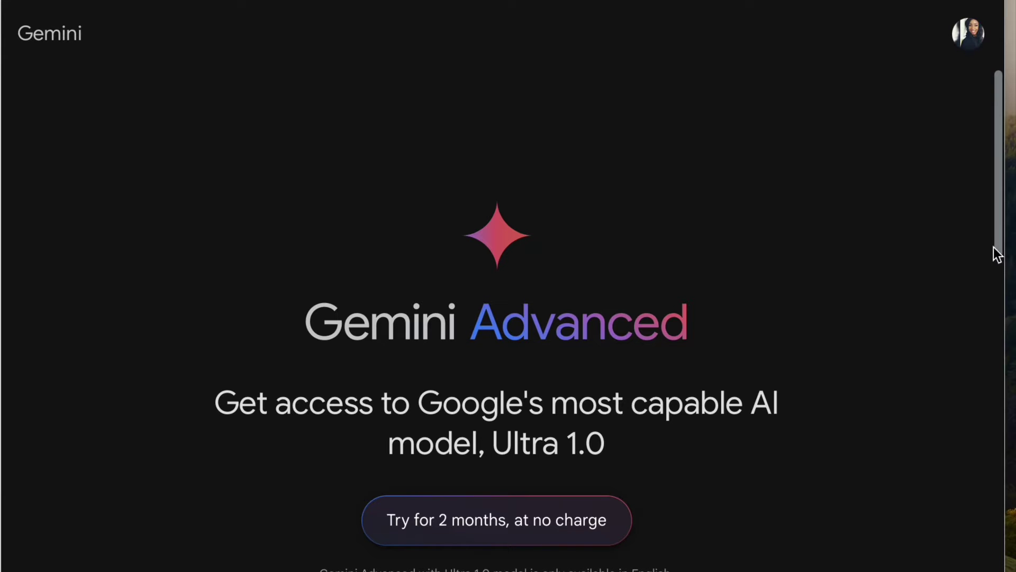
drag(1000, 241, 983, 331)
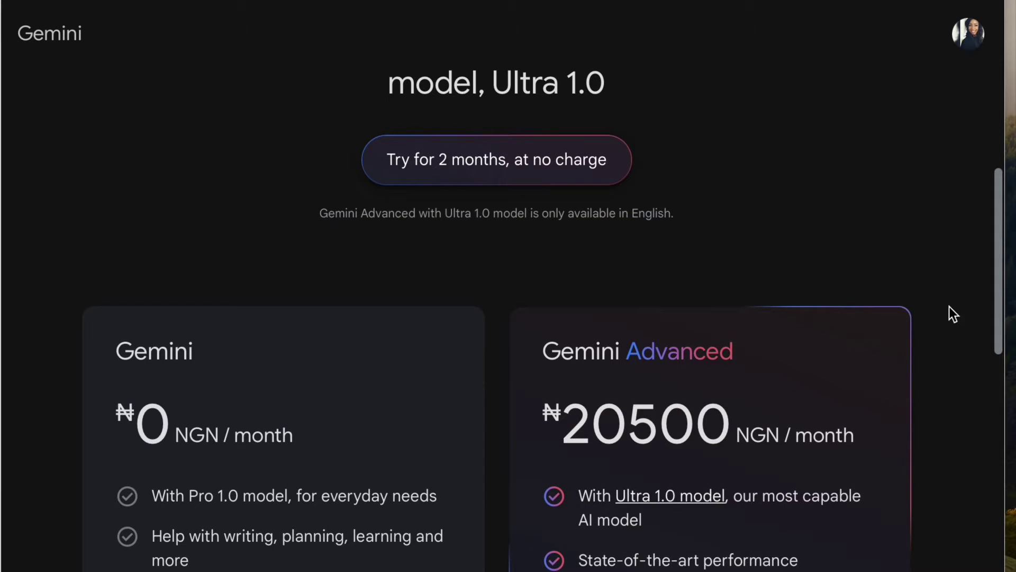
drag(998, 295, 998, 322)
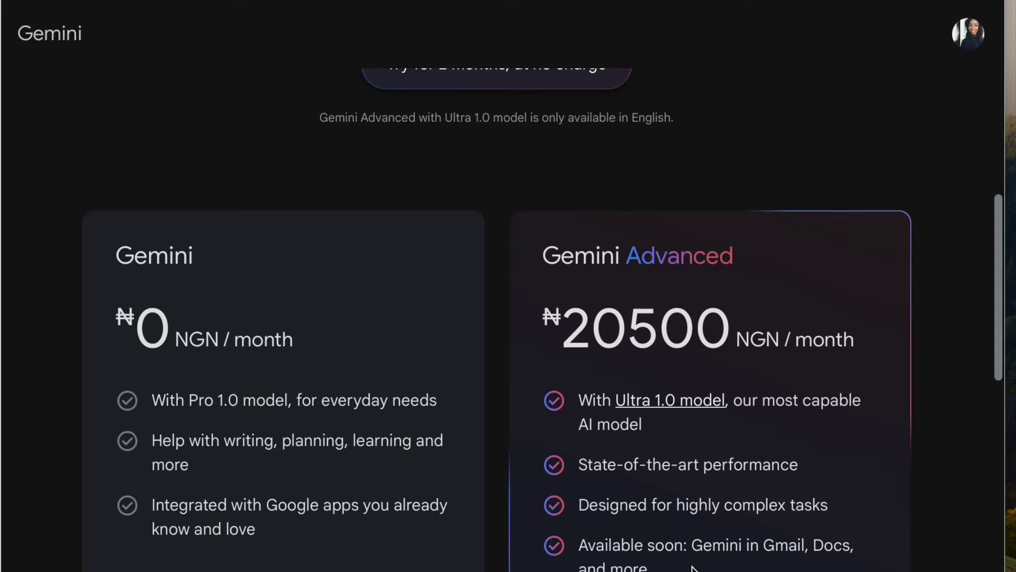
scroll(983, 397, down, 8)
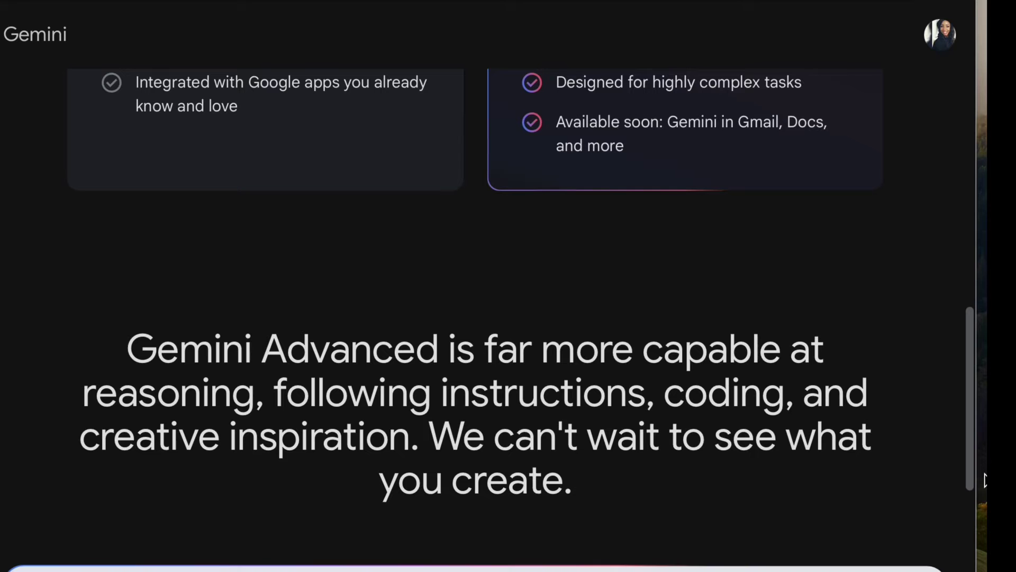
scroll(985, 479, down, 10)
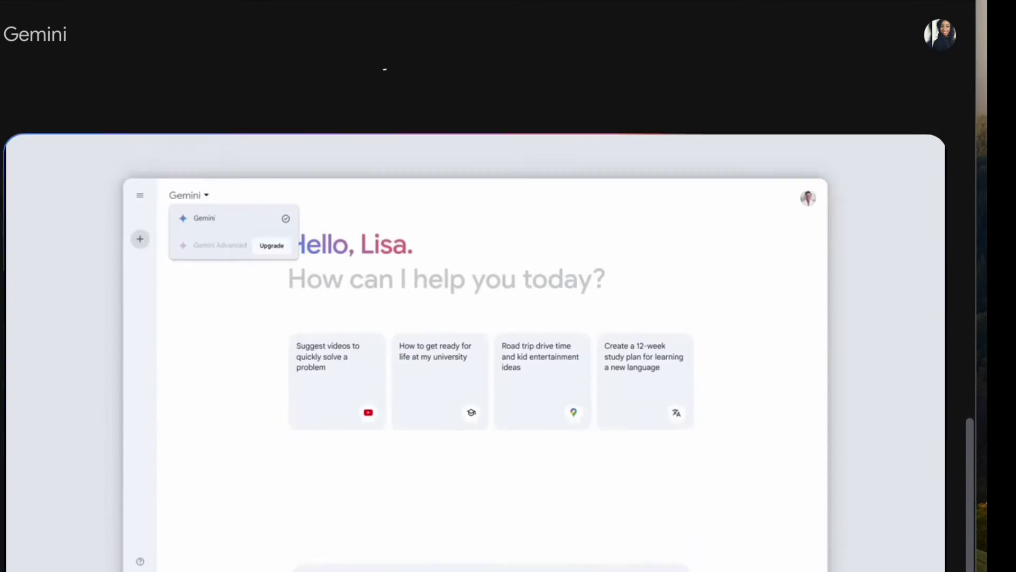
scroll(738, 523, down, 3)
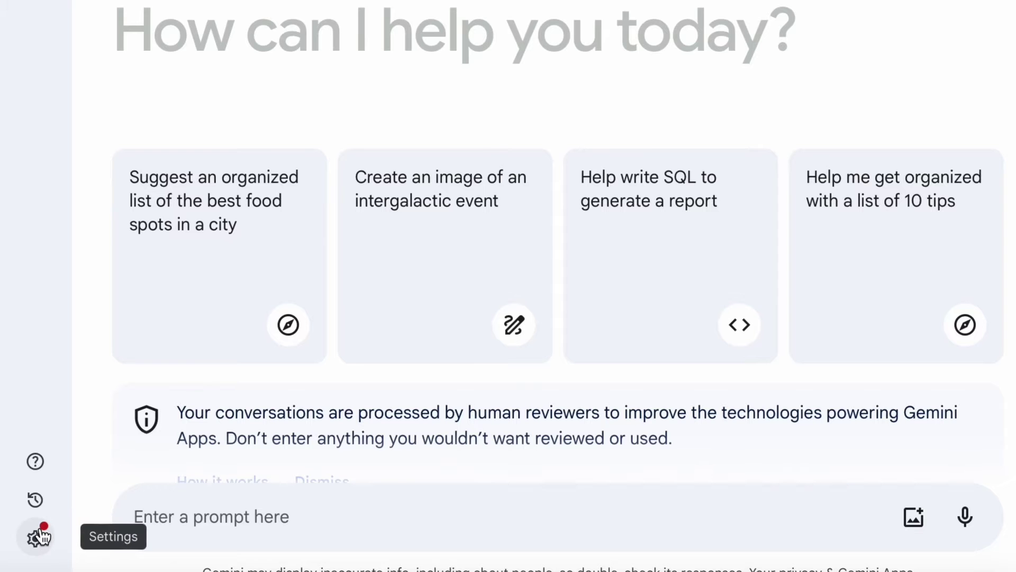
Go to Settings > Extensions and browse the Flights, Hotels, Maps, Workspace and YouTube cards.
click(43, 534)
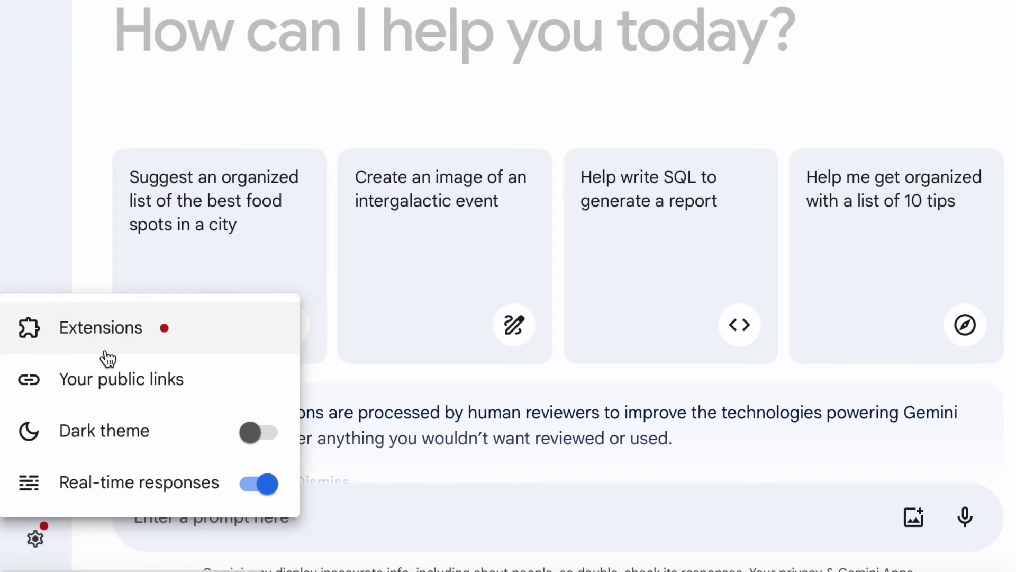
click(114, 336)
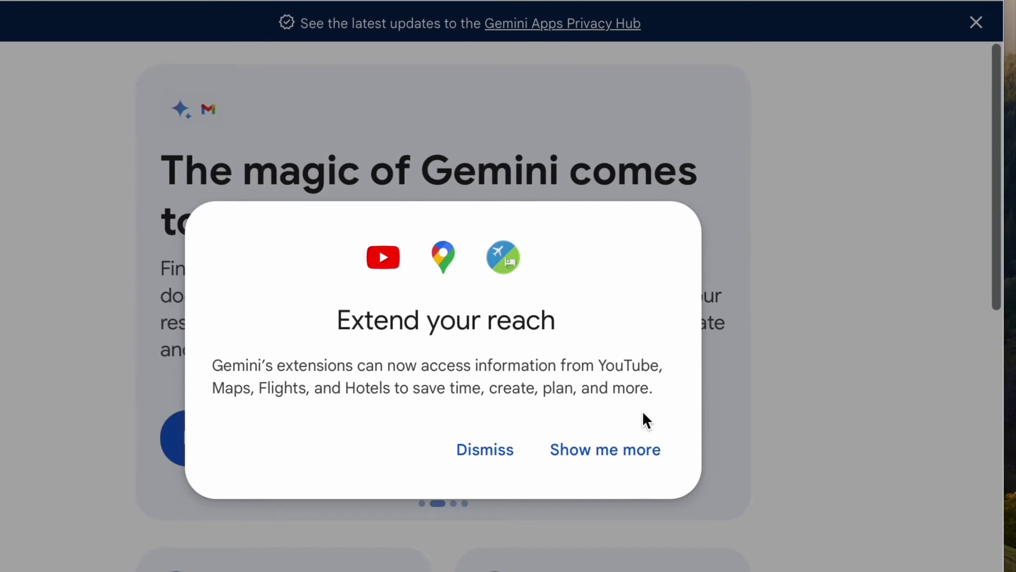
click(644, 454)
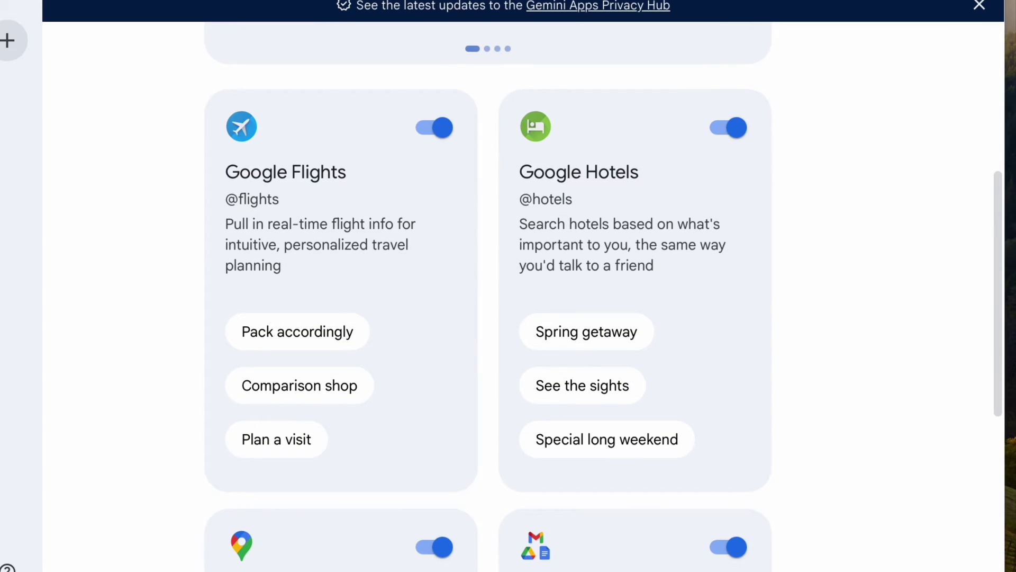
scroll(508, 296, down, 7)
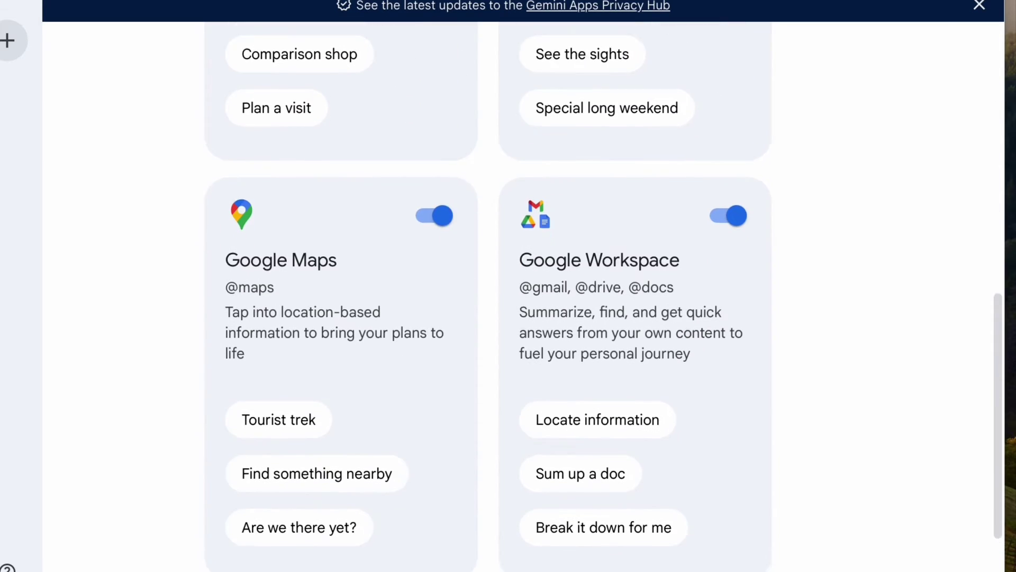
scroll(508, 296, down, 3)
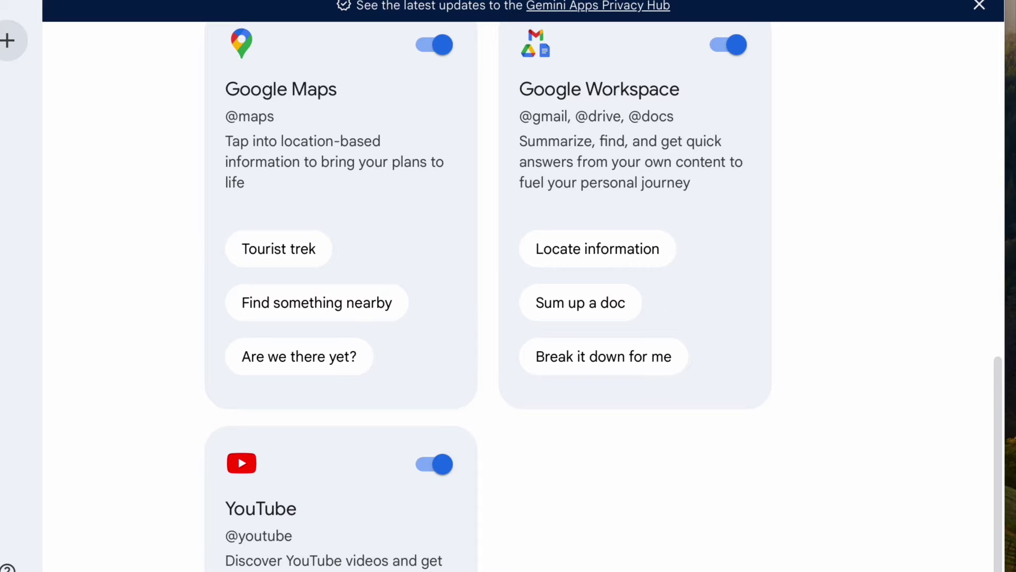
scroll(508, 297, down, 5)
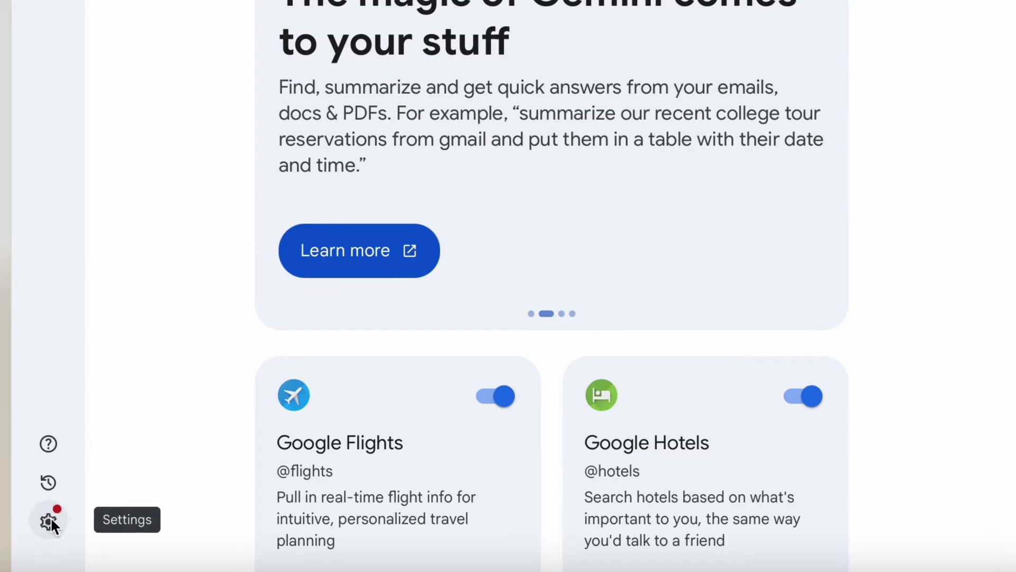
Toggle Dark theme on and back to light, then switch off Real-time responses.
click(49, 521)
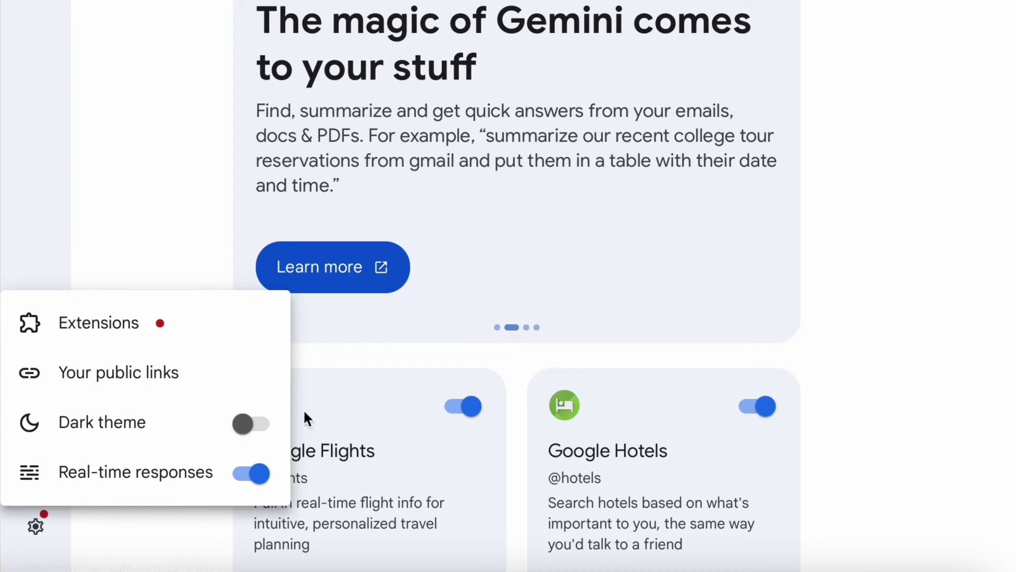
click(253, 420)
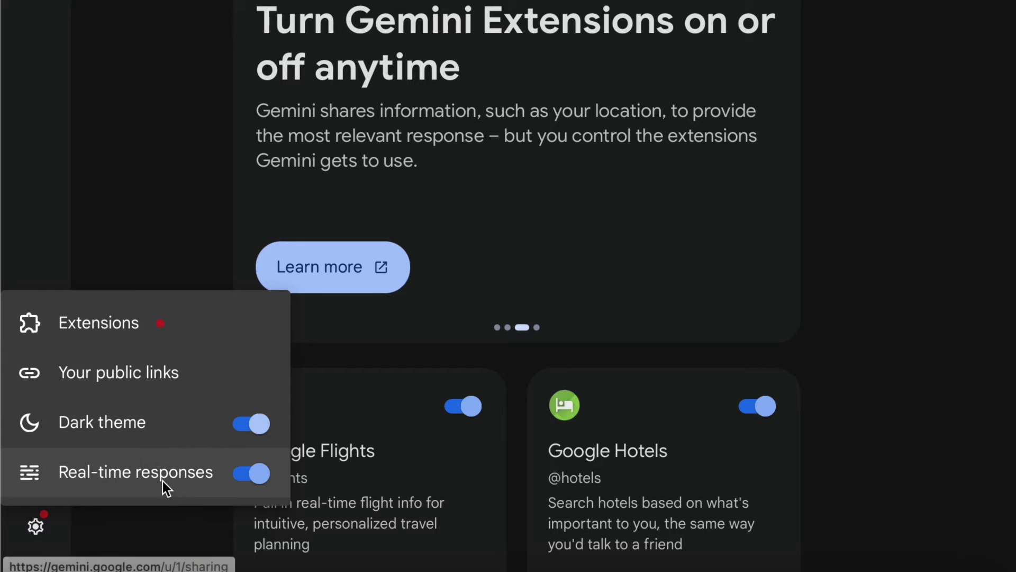
click(248, 424)
click(248, 424)
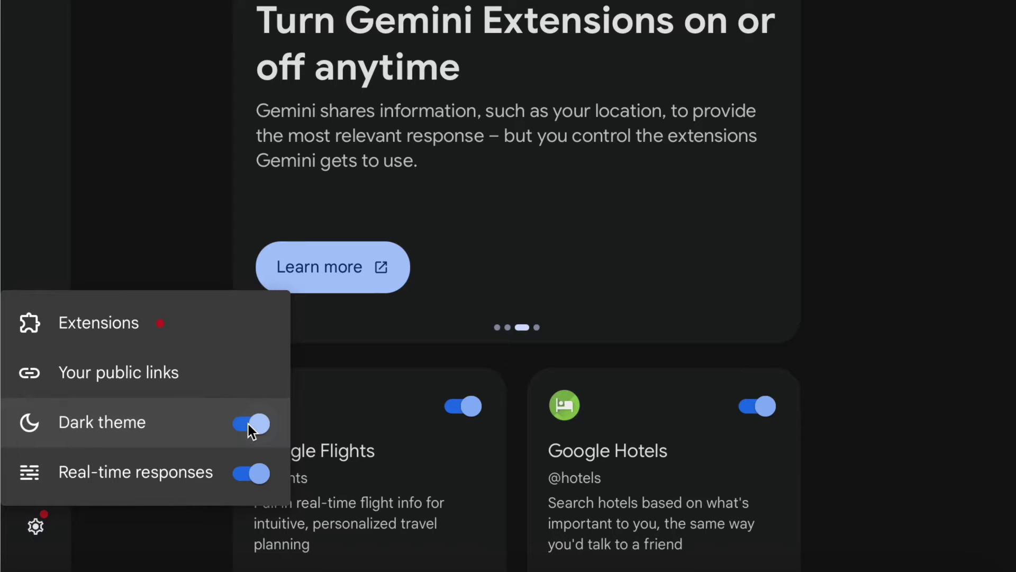
click(249, 424)
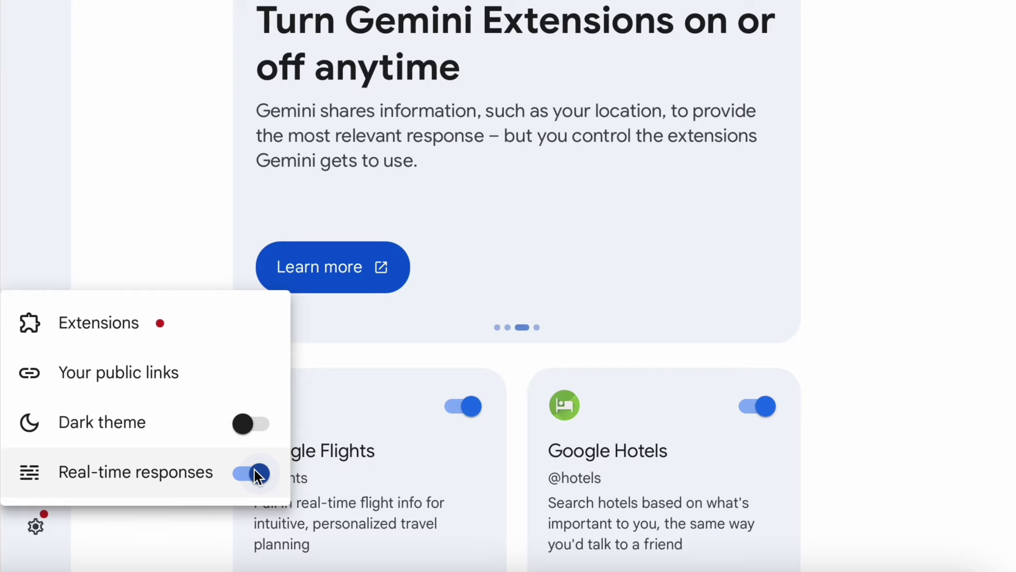
click(255, 473)
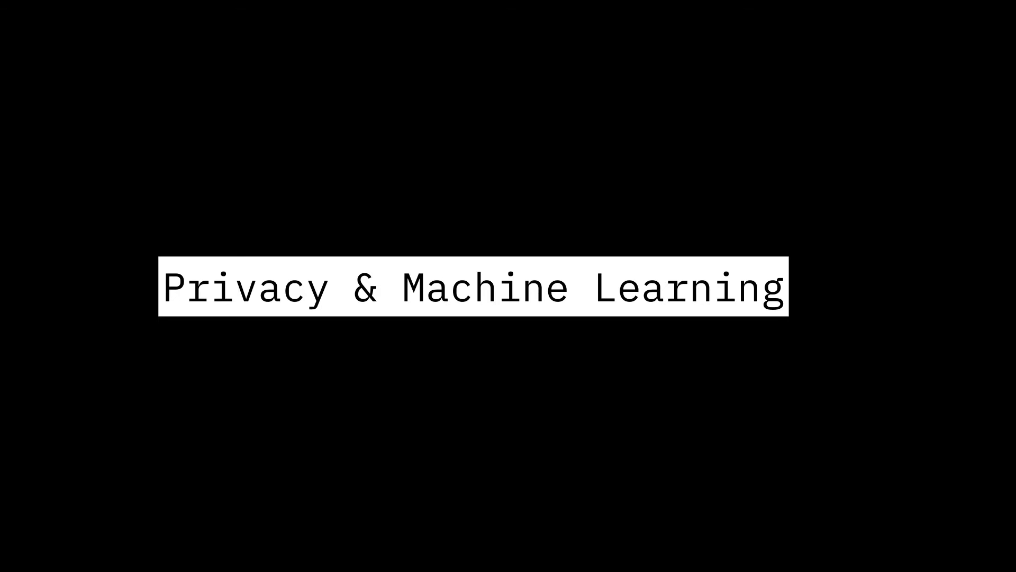
Read 'How it works' on how conversations are reviewed to improve Gemini.
click(288, 549)
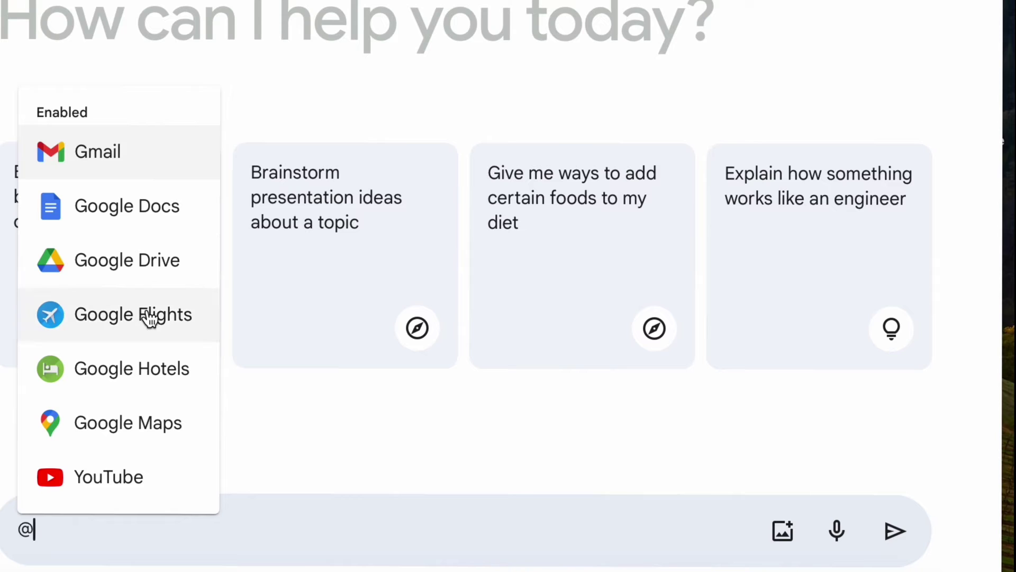
Ask Google Flights for 'best flight from lagos to Sland' and scroll the returned flight options.
click(162, 329)
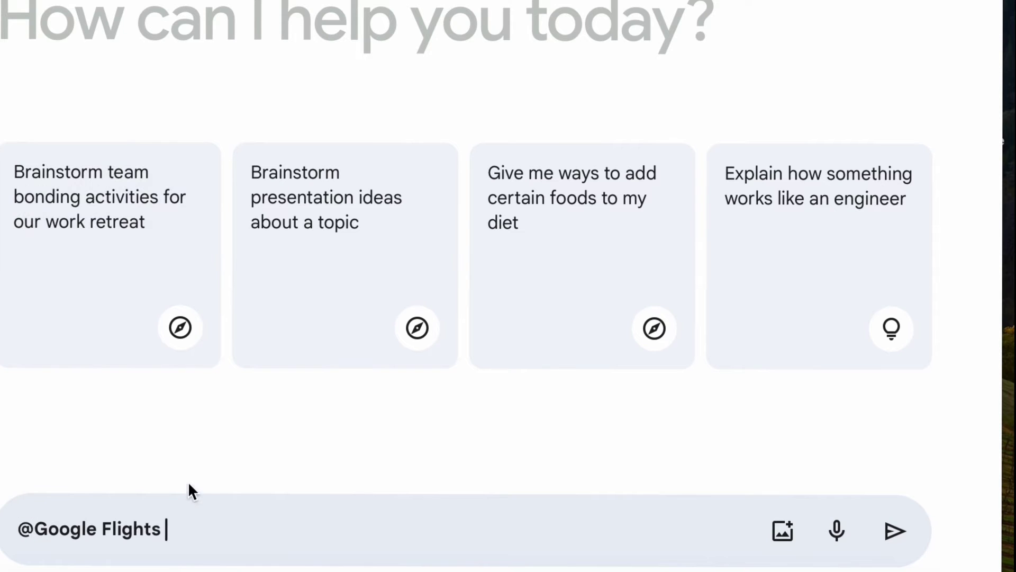
text(best flight )
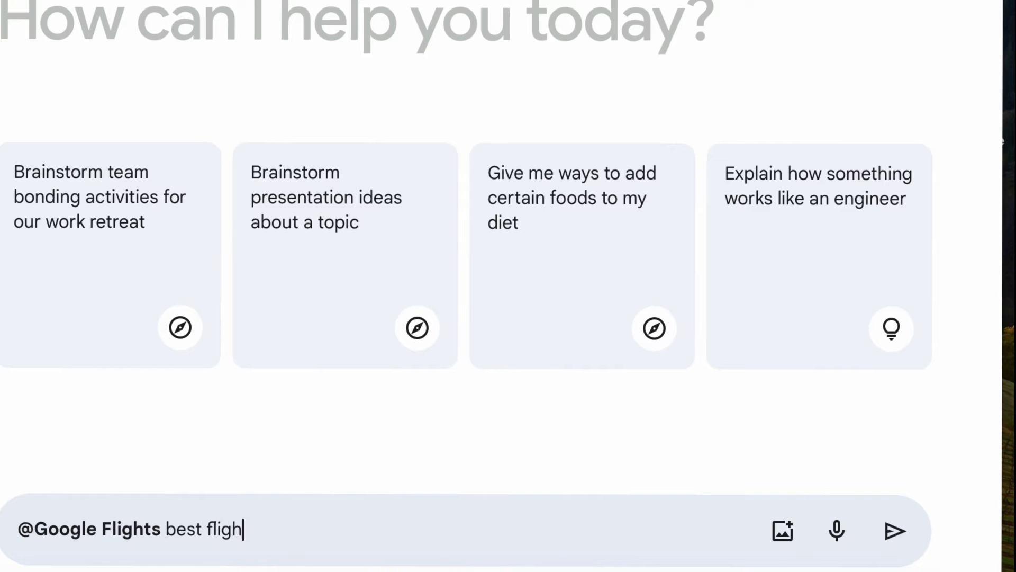
text(from lagos)
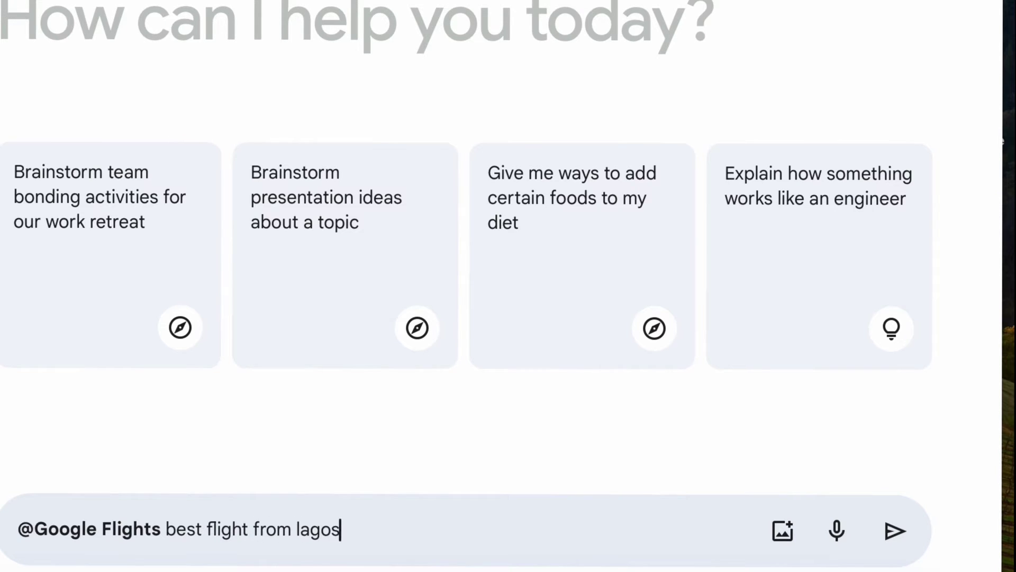
text( to Swit)
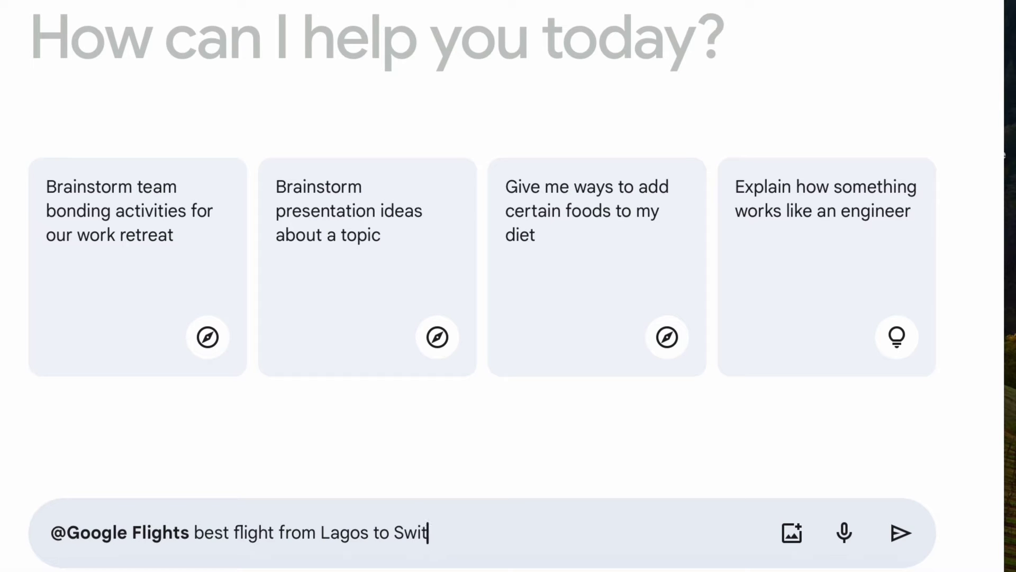
text(land)
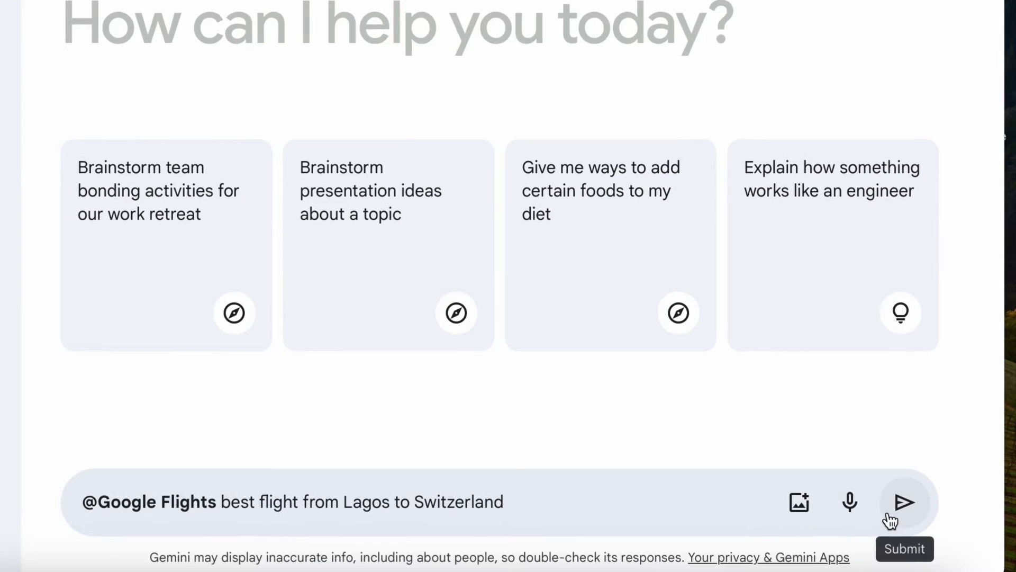
click(900, 533)
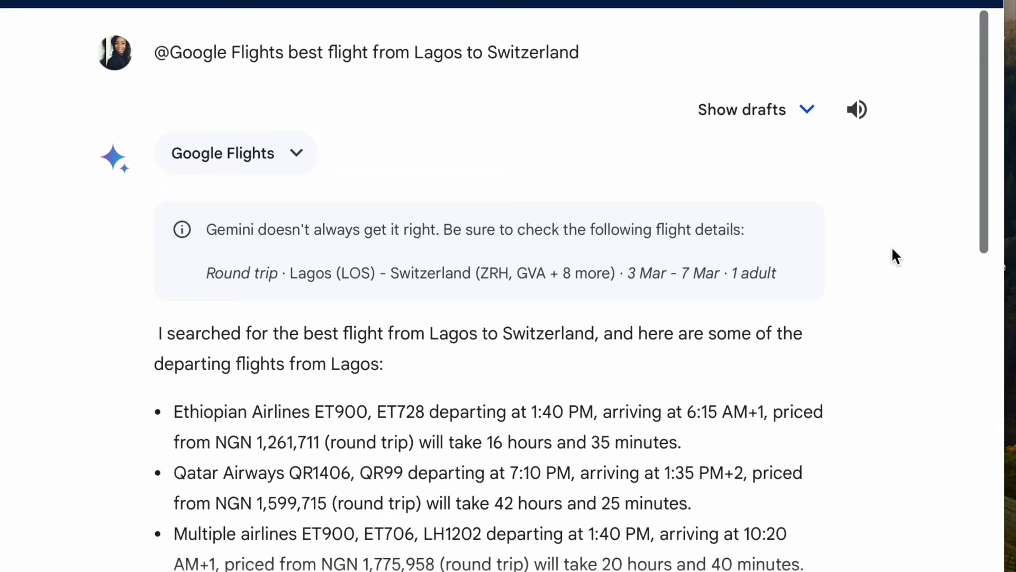
drag(985, 200, 971, 483)
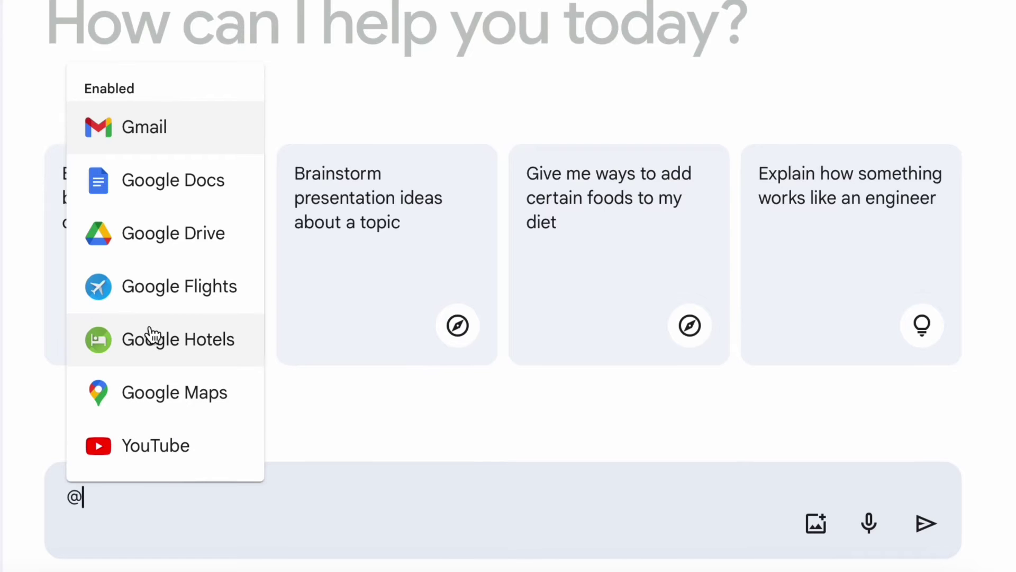
click(154, 343)
text(wh)
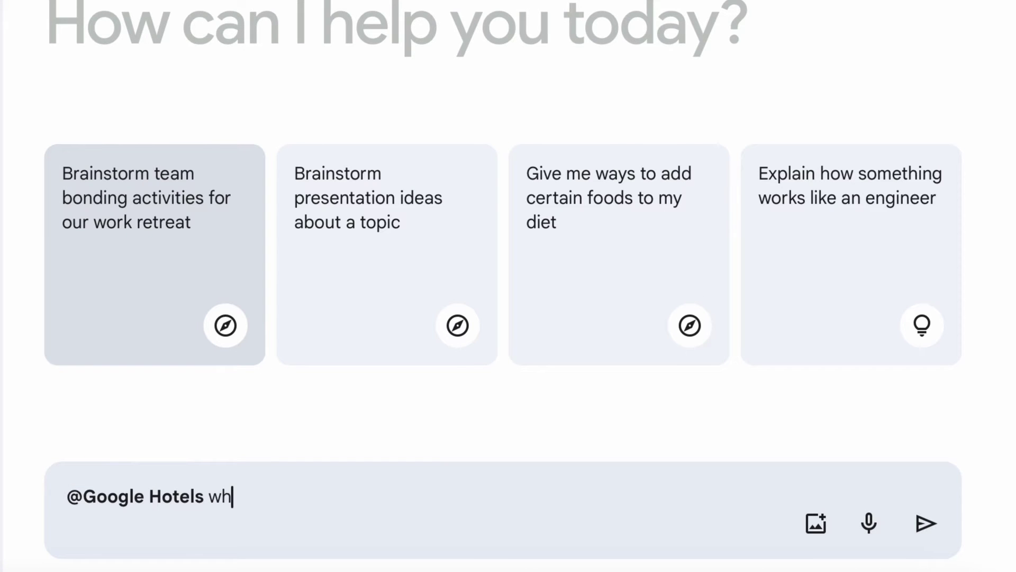
text(at are)
key(BackSpace)
text(re the best ho)
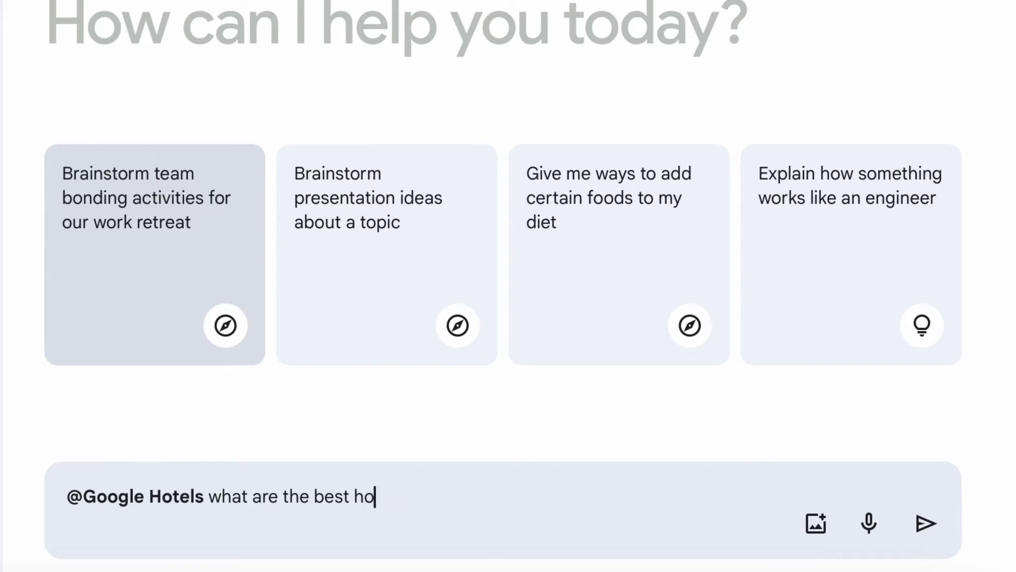
text(tels at victoria isla)
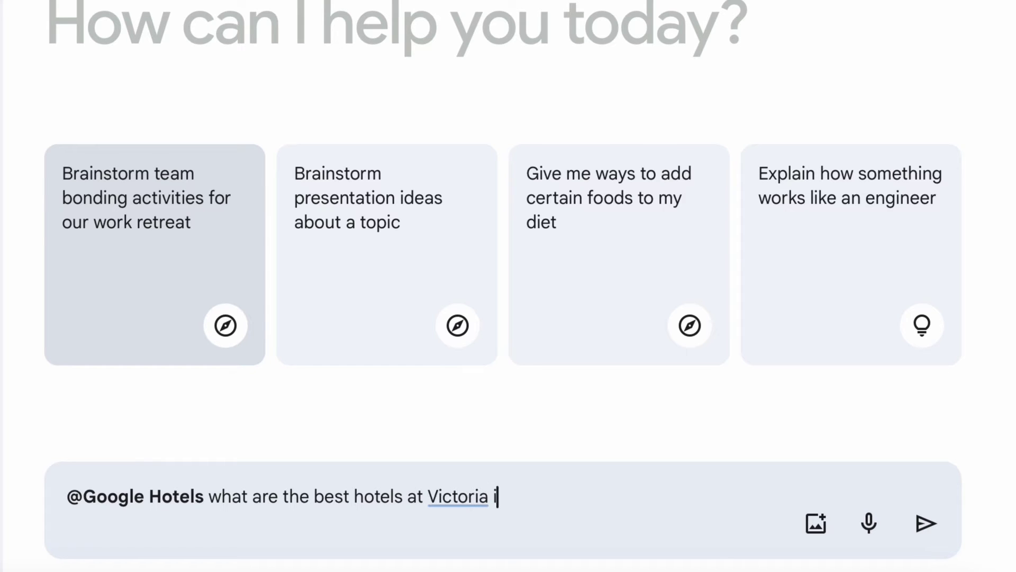
text(nd, lagos)
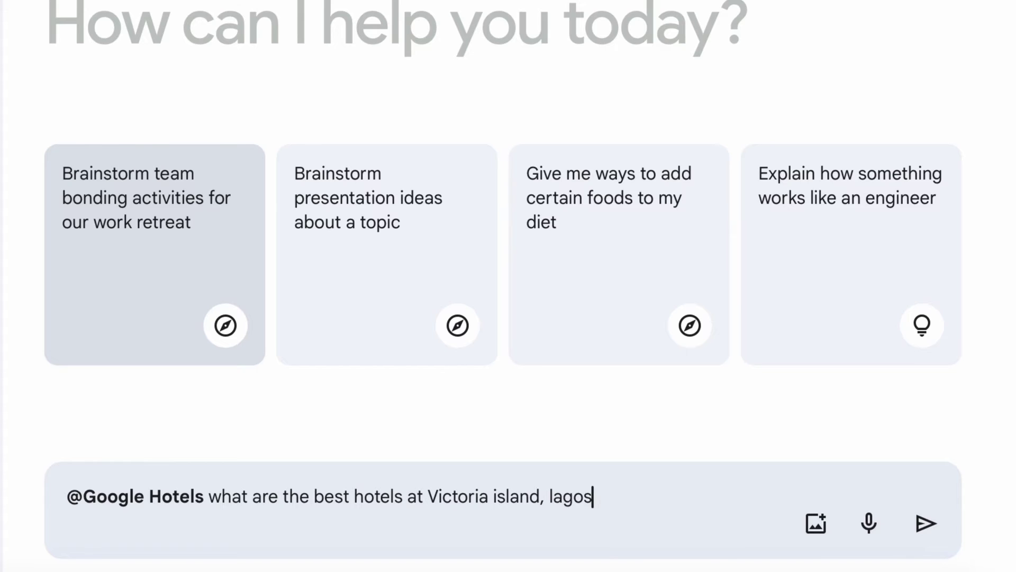
key(Return)
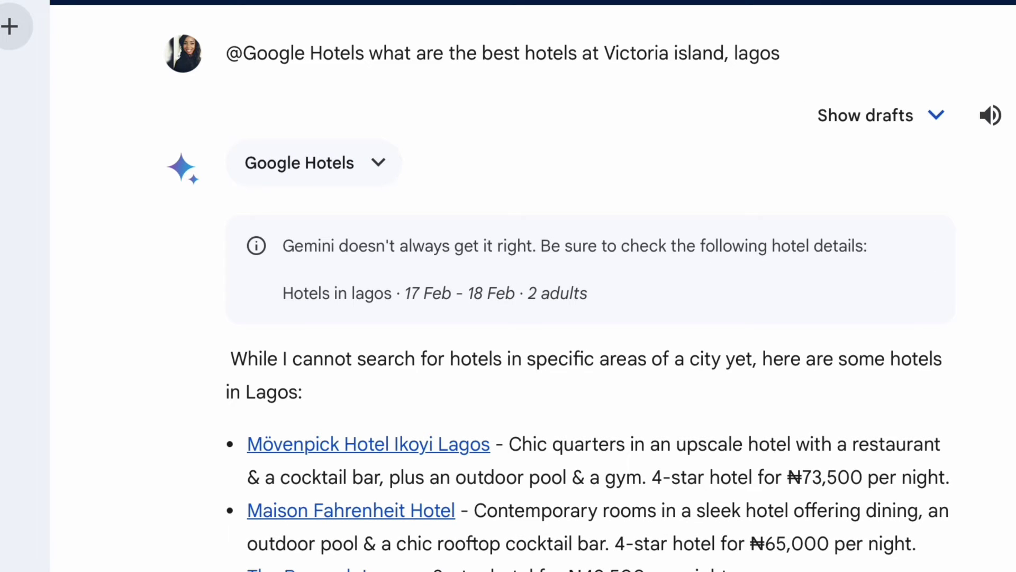
scroll(582, 318, down, 3)
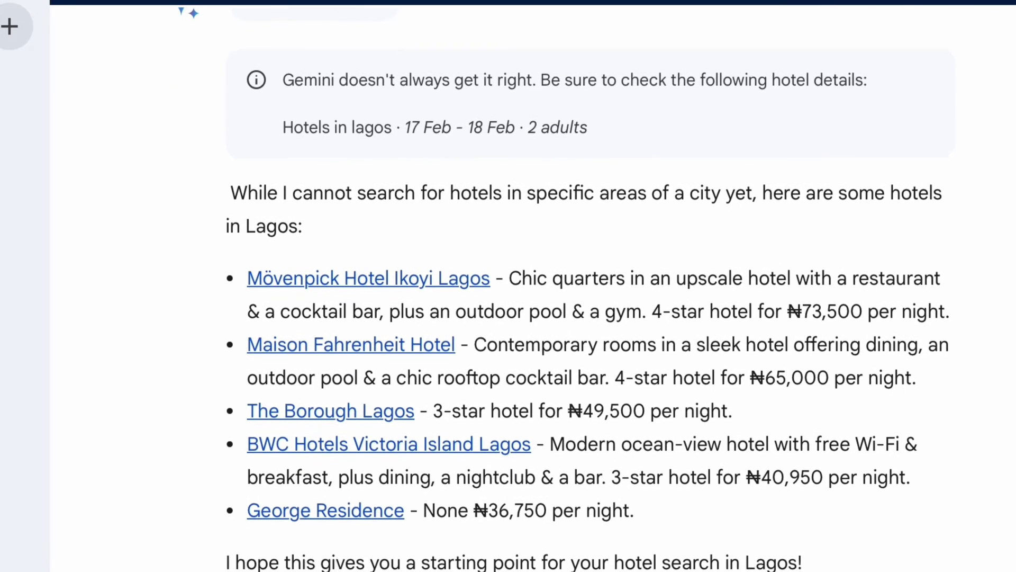
drag(978, 246, 937, 536)
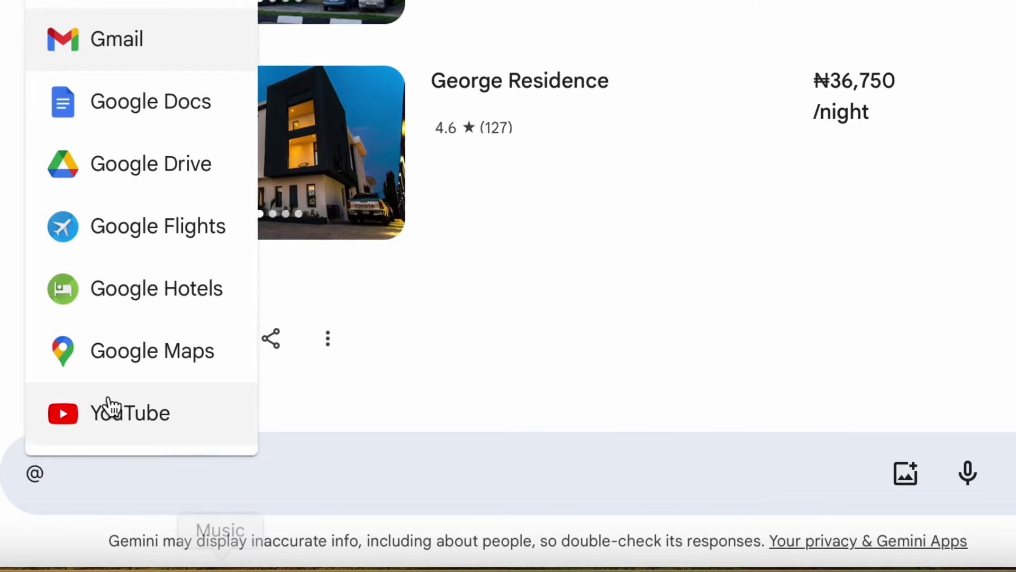
Ask Google Maps for the best place to get suya at Victoria Island Lagos and review the spots.
click(150, 362)
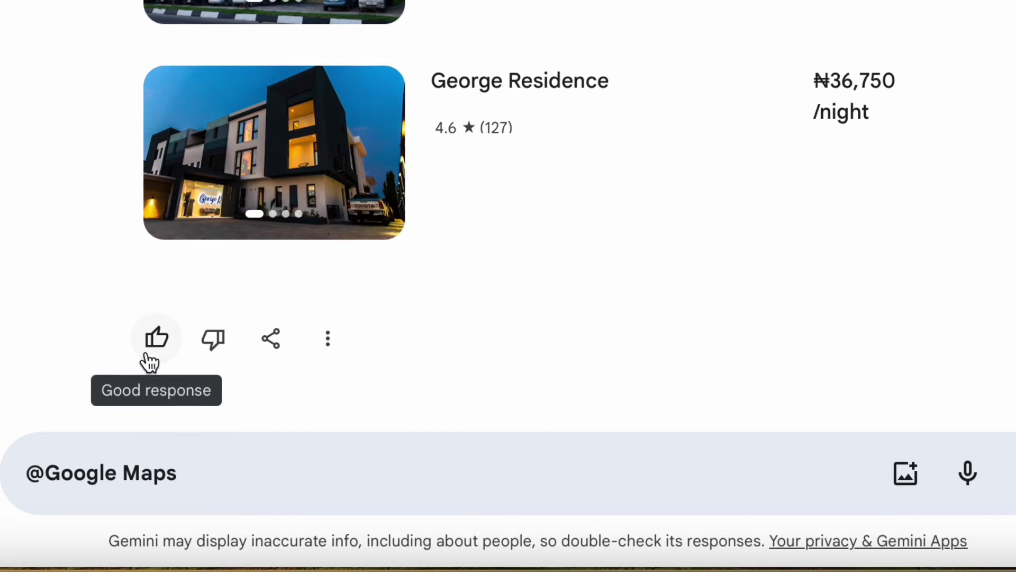
text(best pla)
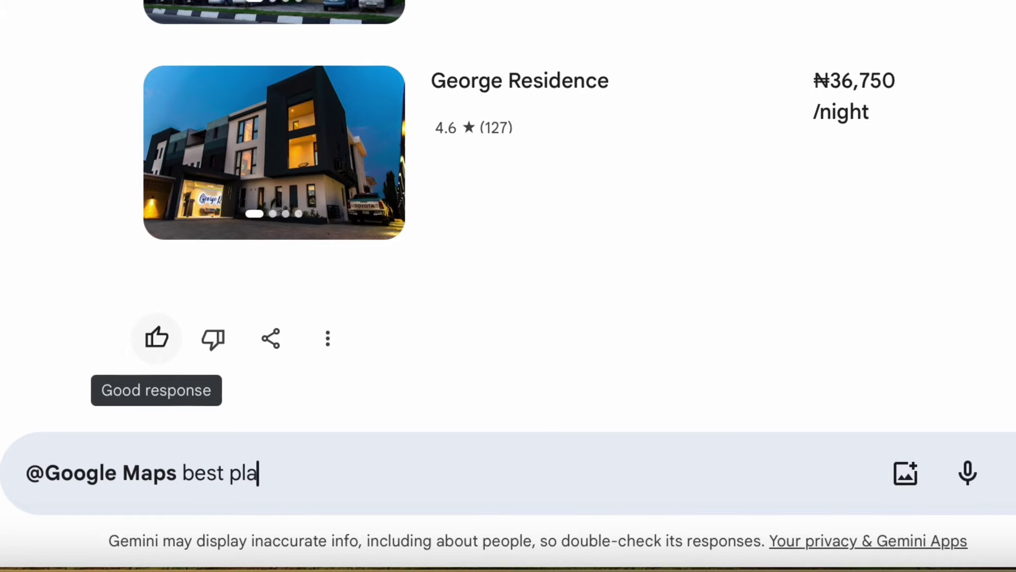
text(ce to ge)
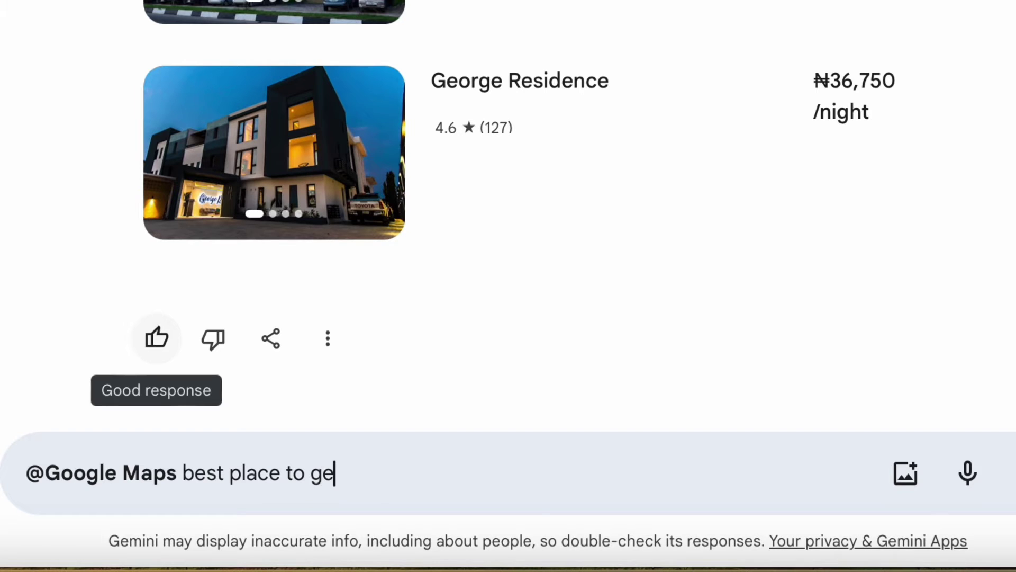
text(t soya at)
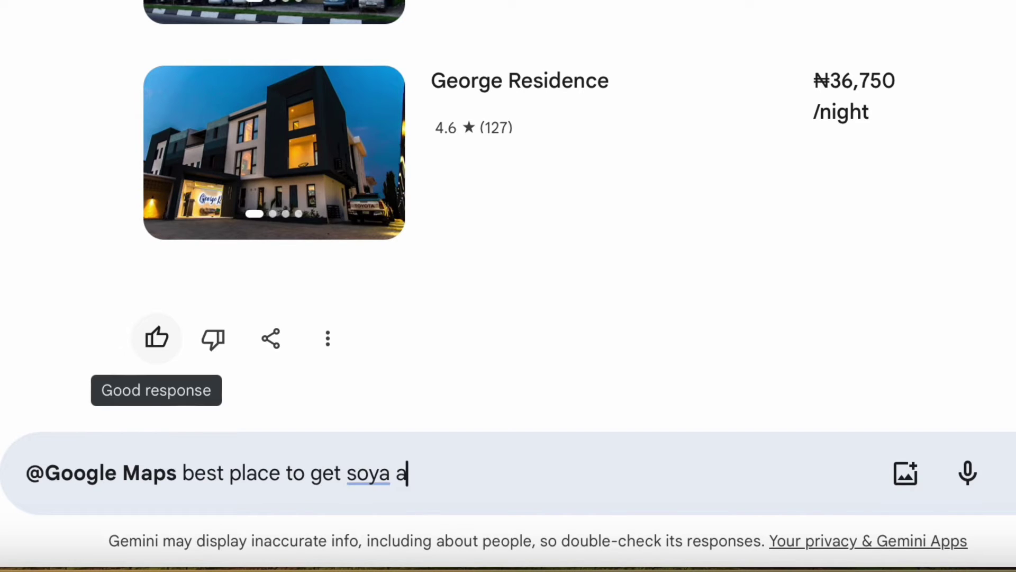
key(BackSpace)
key(BackSpace)
key(BackSpace)
key(BackSpace)
key(BackSpace)
key(BackSpace)
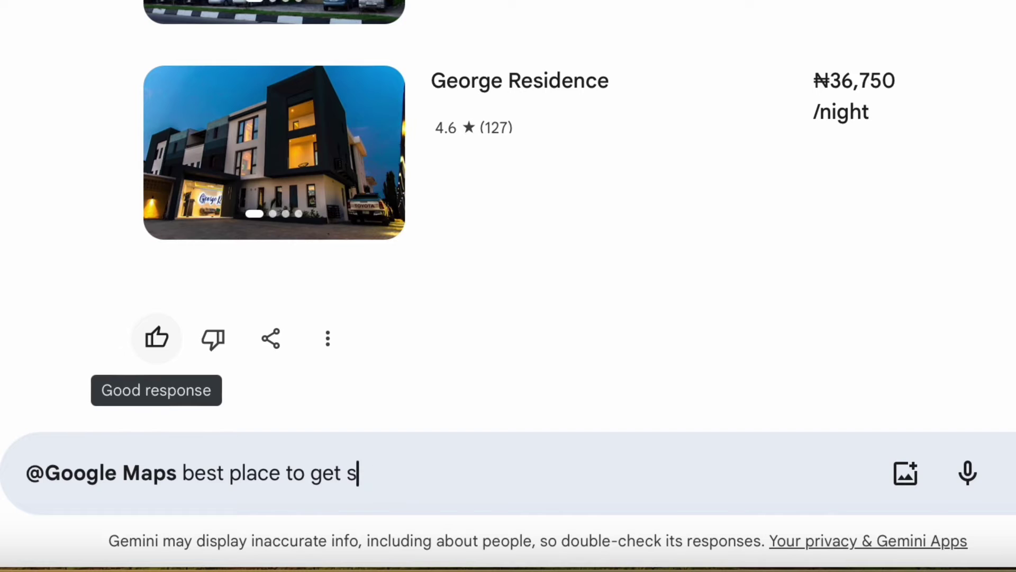
text(ya a)
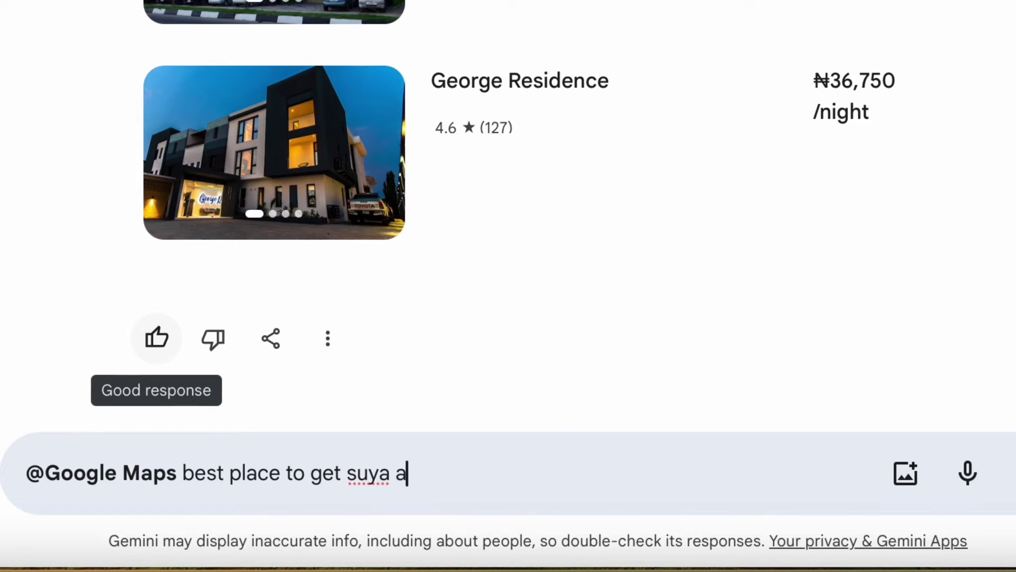
text(t victori)
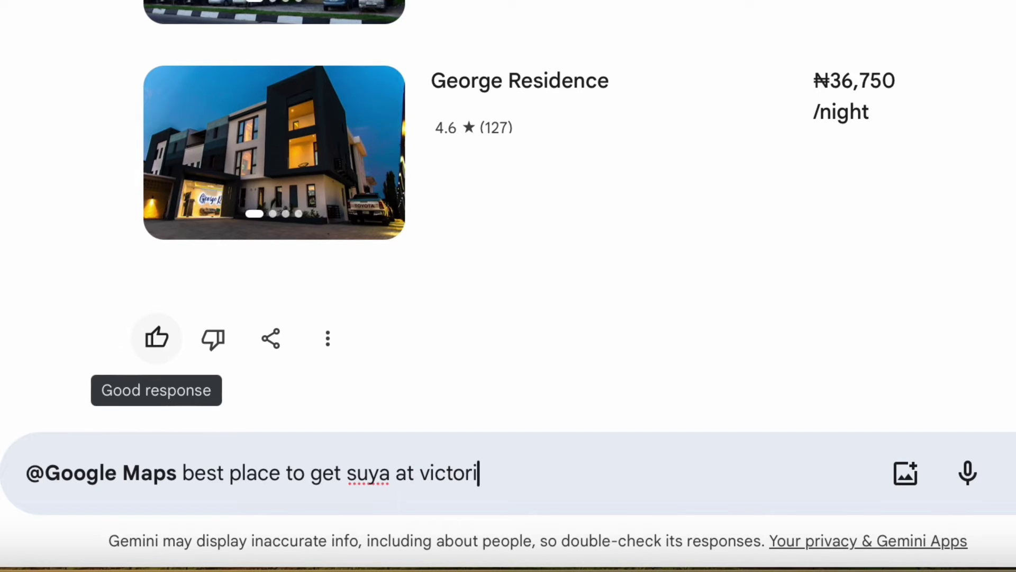
text(a island lagos)
key(Return)
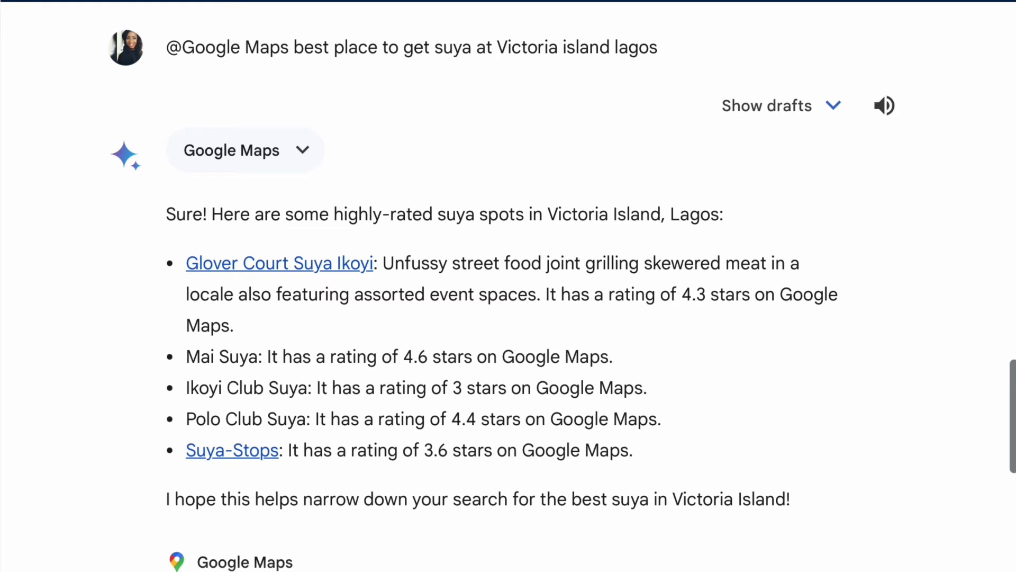
scroll(1013, 439, down, 1)
drag(1013, 439, 1013, 569)
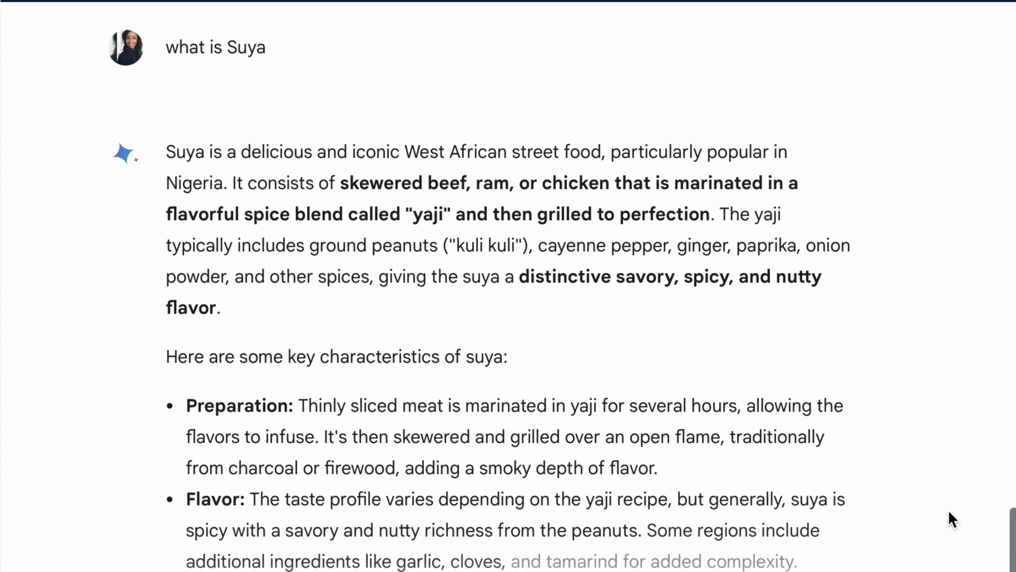
Scroll through Gemini's explanation of what suya is and the added suya skewers image.
scroll(1012, 528, down, 6)
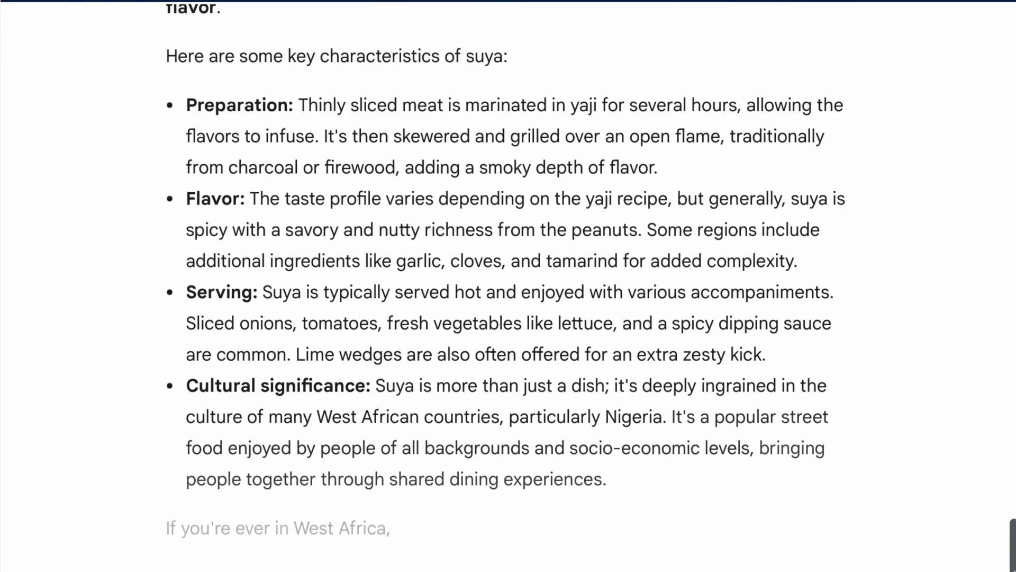
scroll(1013, 528, down, 1)
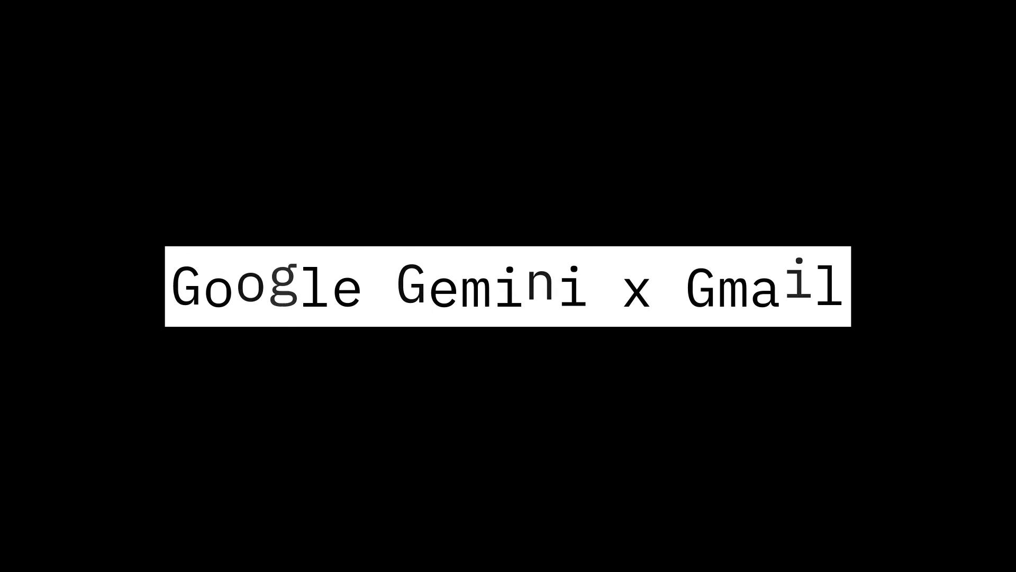
Ask Gemini how many promotion emails are in the Gmail inbox.
text(n I get )
text(an analysis on )
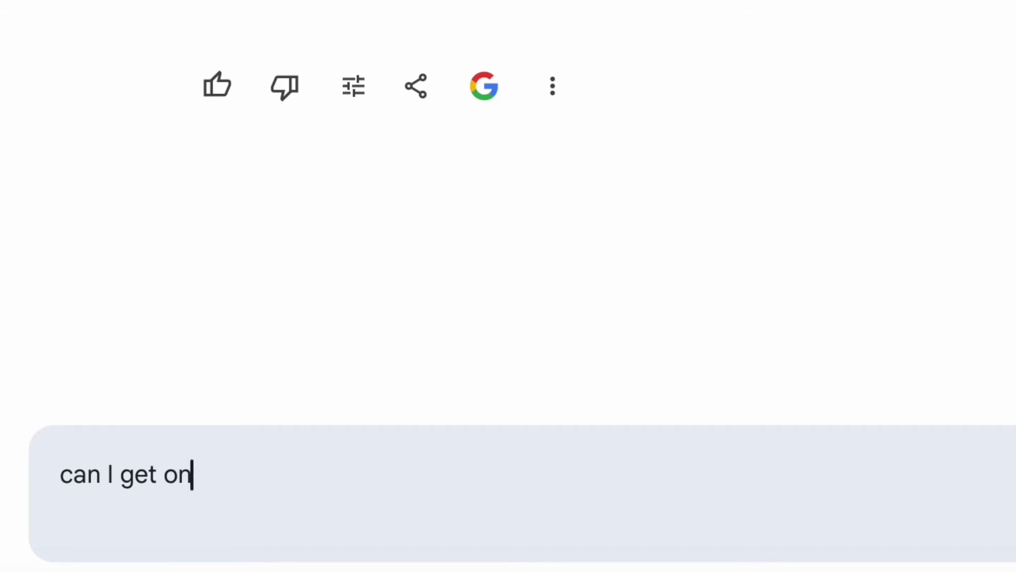
text(how many promotion emails I have in my gmail)
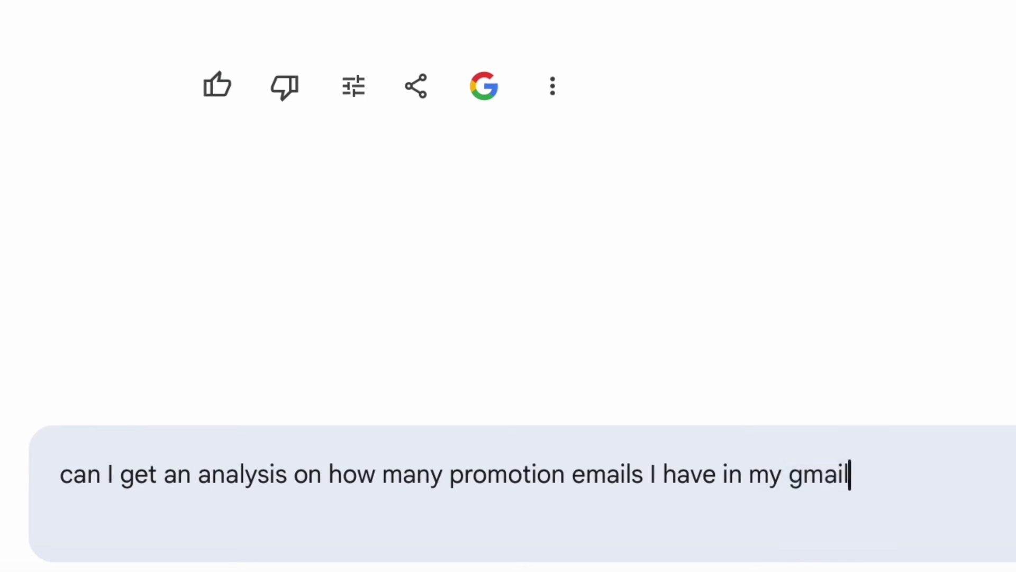
key(Return)
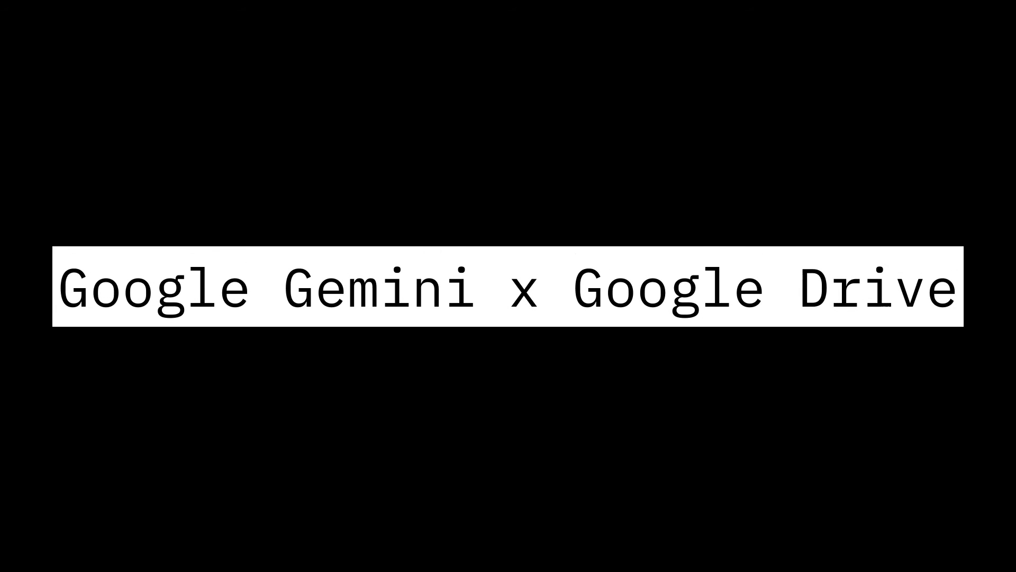
Ask Gemini to find the birth certificate in Google Workspace and open 'Birth Certificate .pdf'.
text(Kindly f)
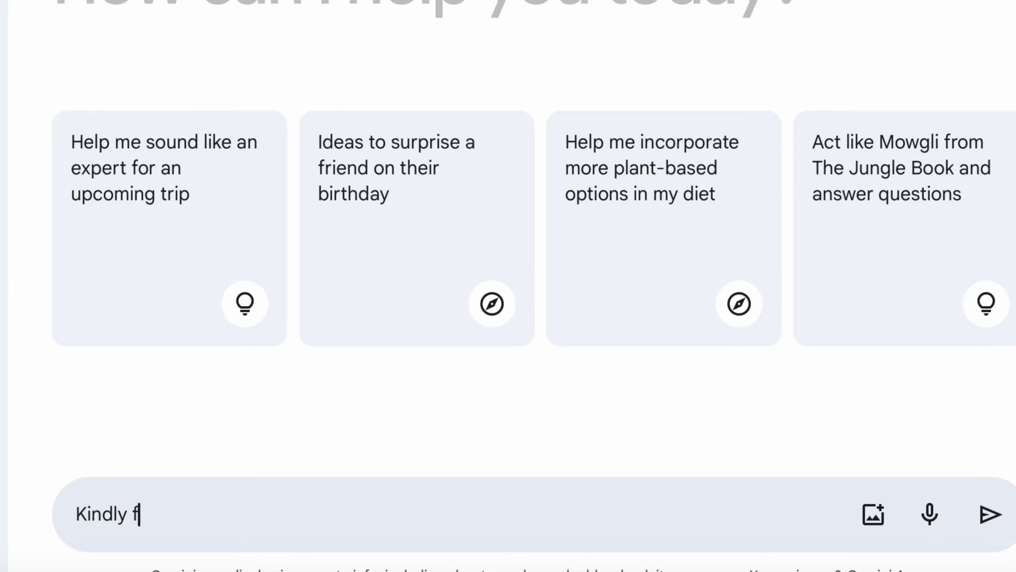
text(my birth )
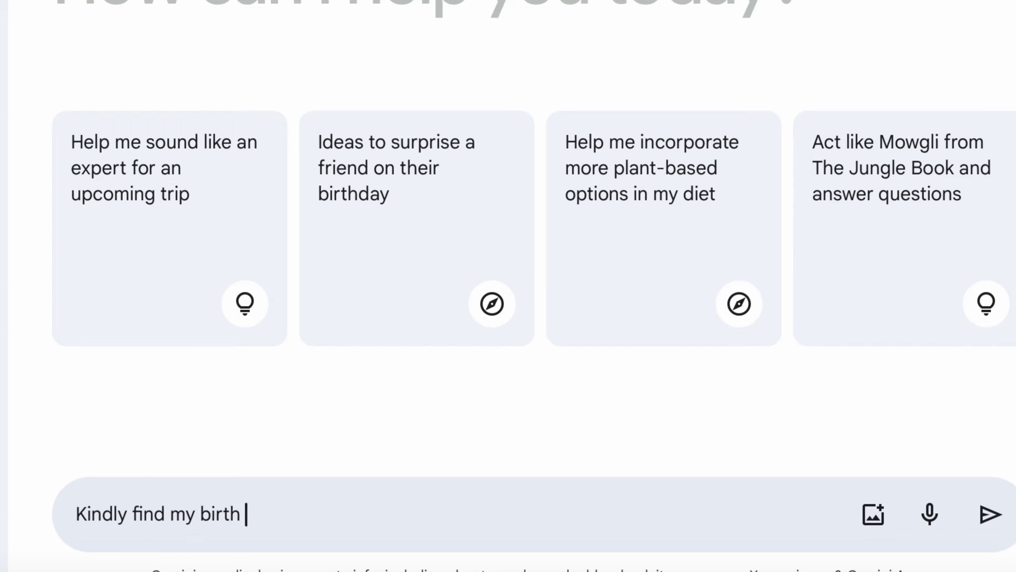
text(certificate in my google workspace)
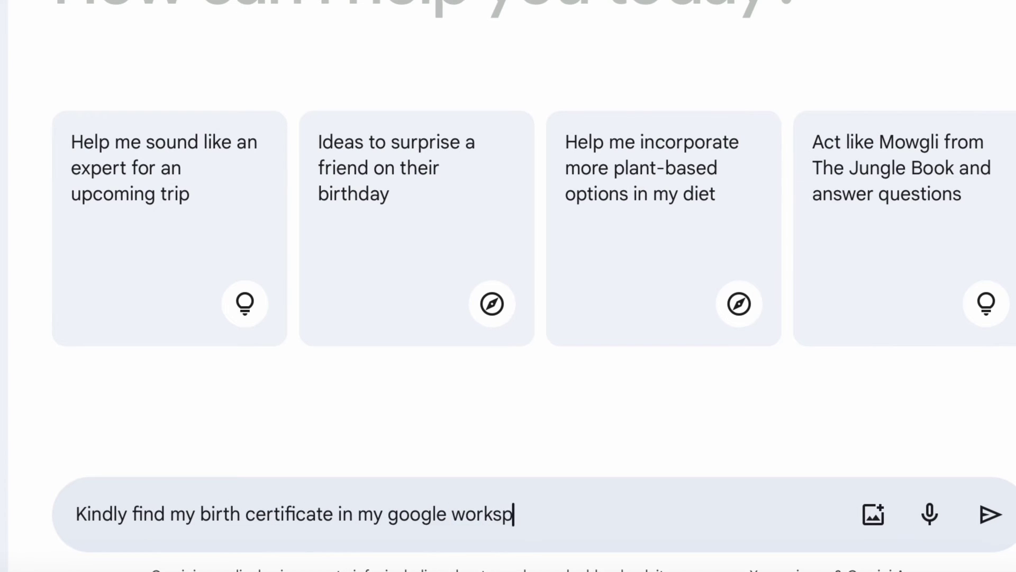
key(Return)
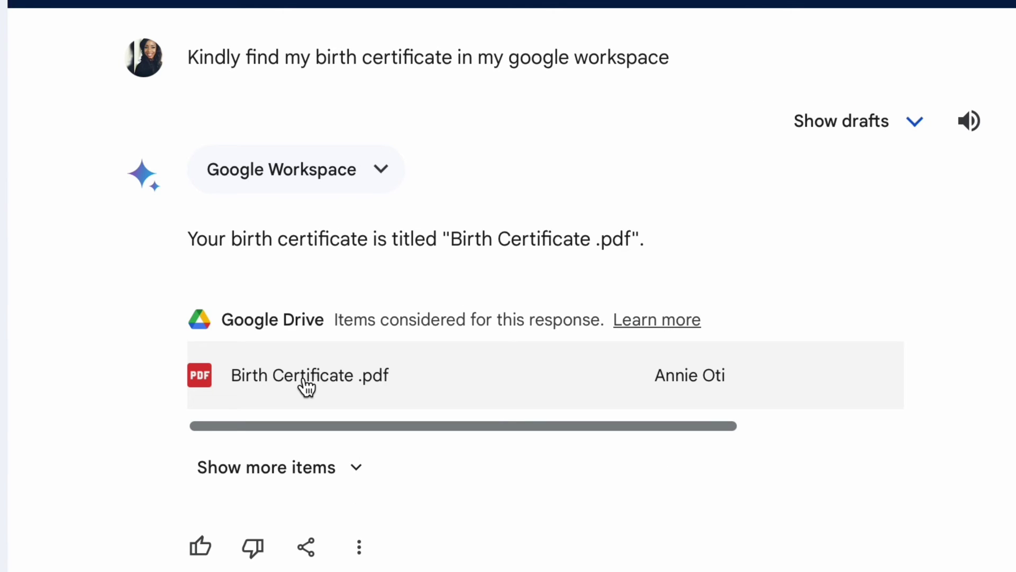
click(306, 387)
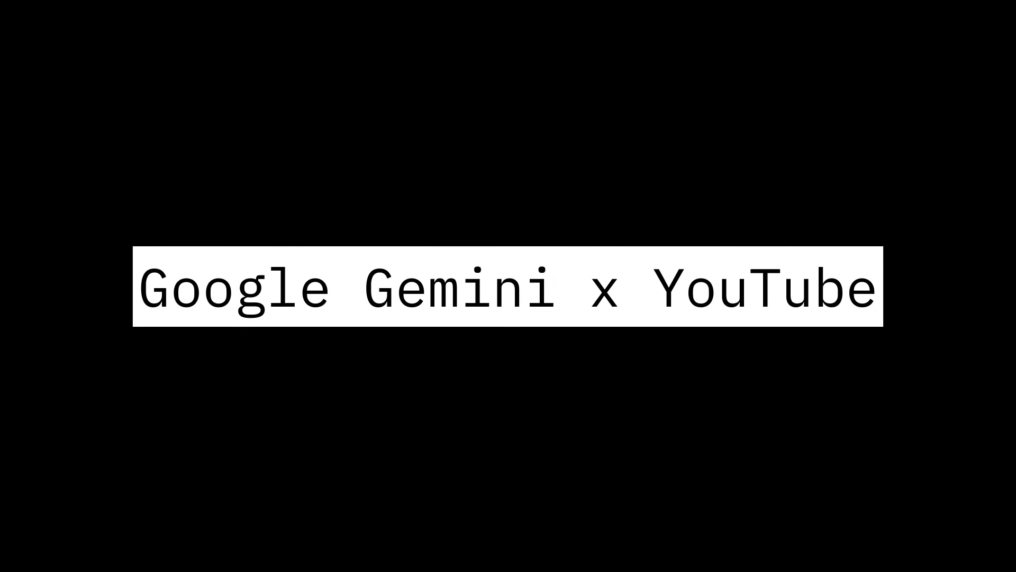
Request a YouTube video on 'How to use Canva' and review the 2024 Canva Tutorial result.
text(share a )
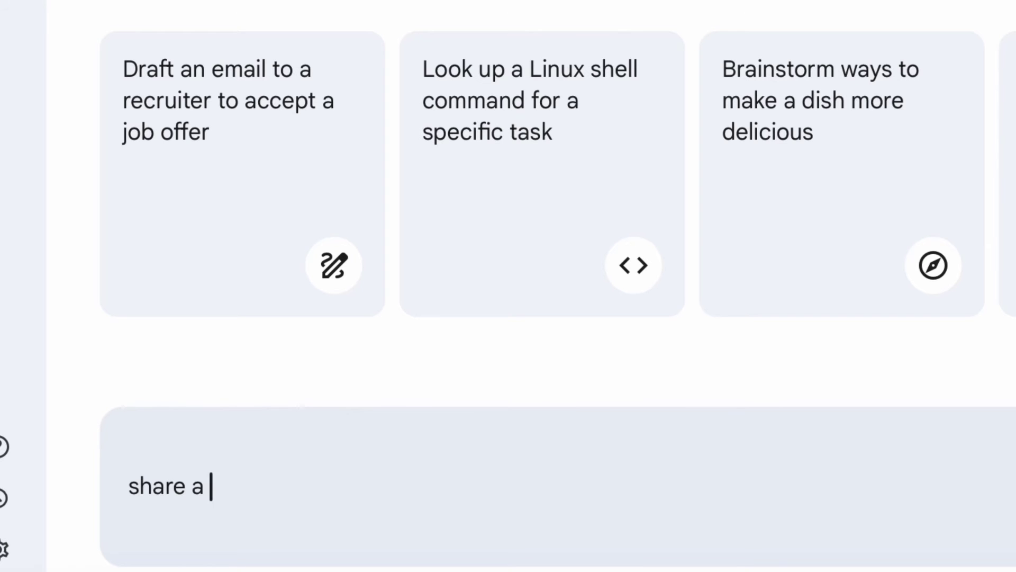
text(video from YouTube on "How to us)
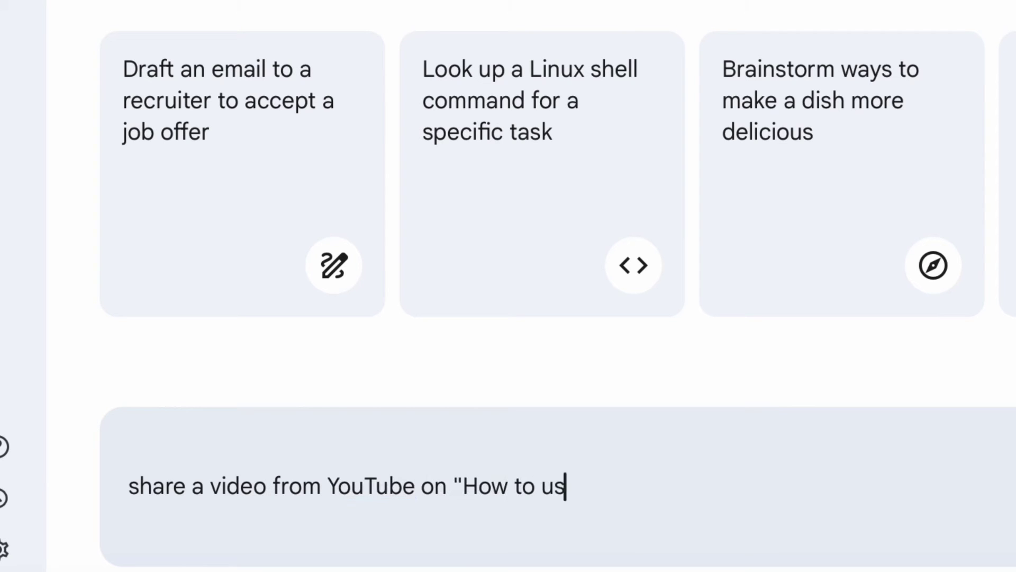
text(e Canva (Step by Ste)
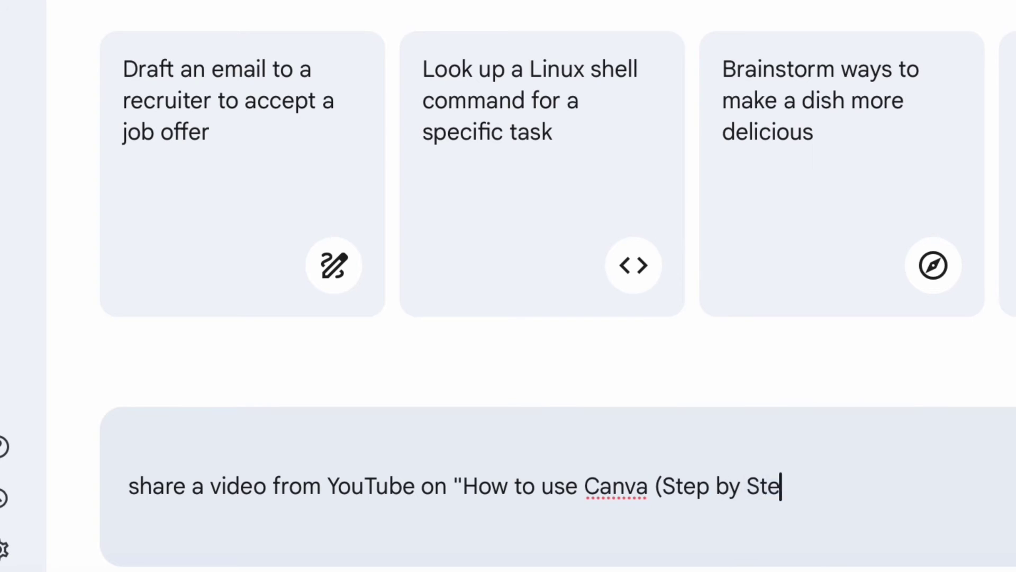
text(p guide on Navigating C)
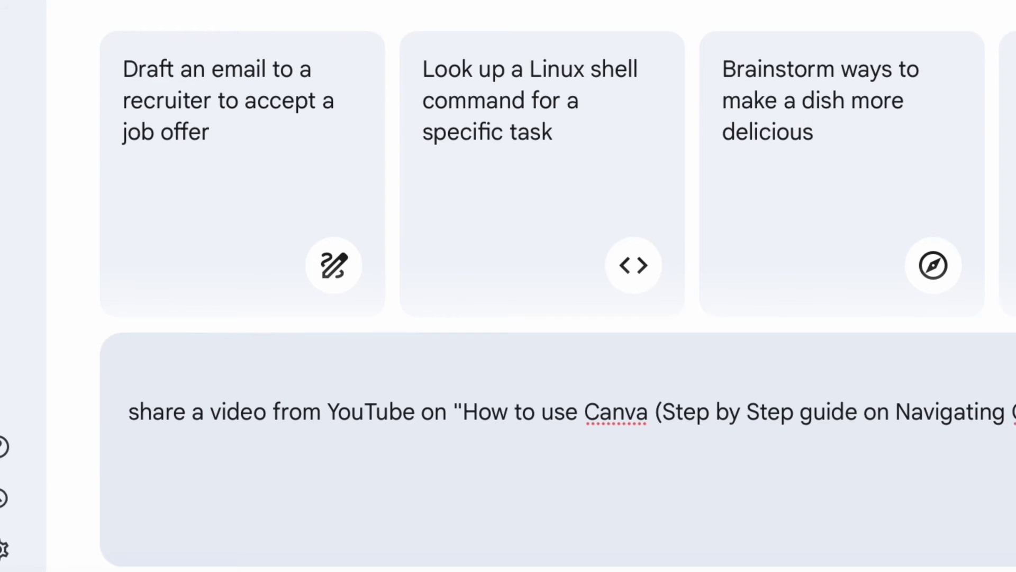
text(anva in 2024))
key(Return)
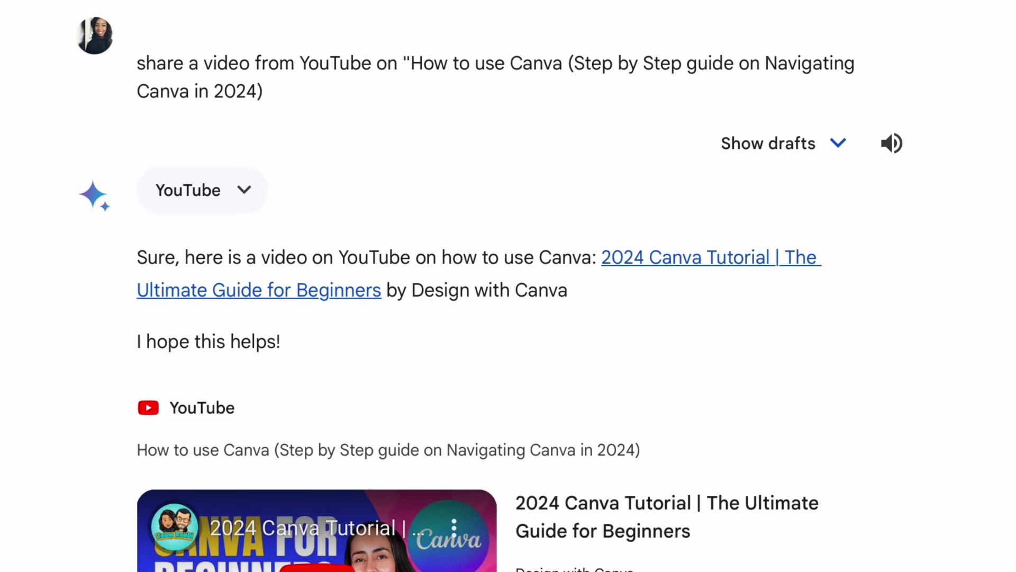
scroll(489, 286, down, 6)
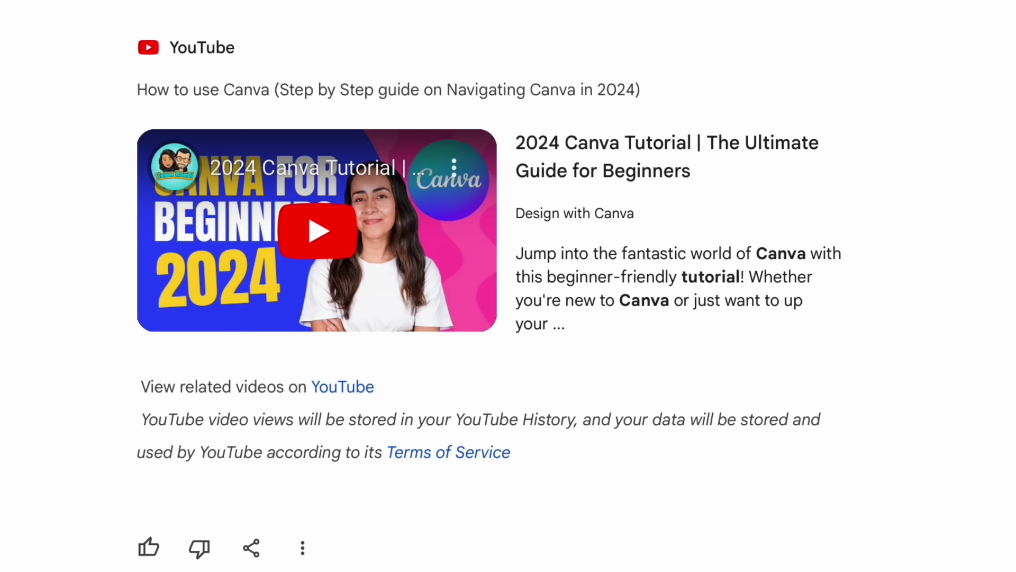
scroll(489, 286, up, 1)
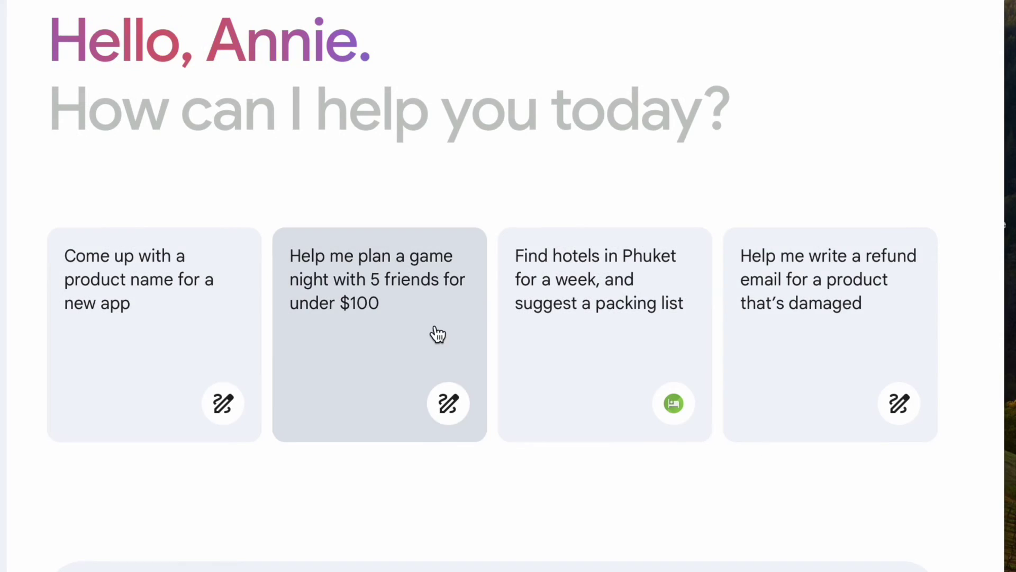
Submit the 'Help me plan a game night' suggestion, read the under-$100 plan, then start a new chat.
click(432, 334)
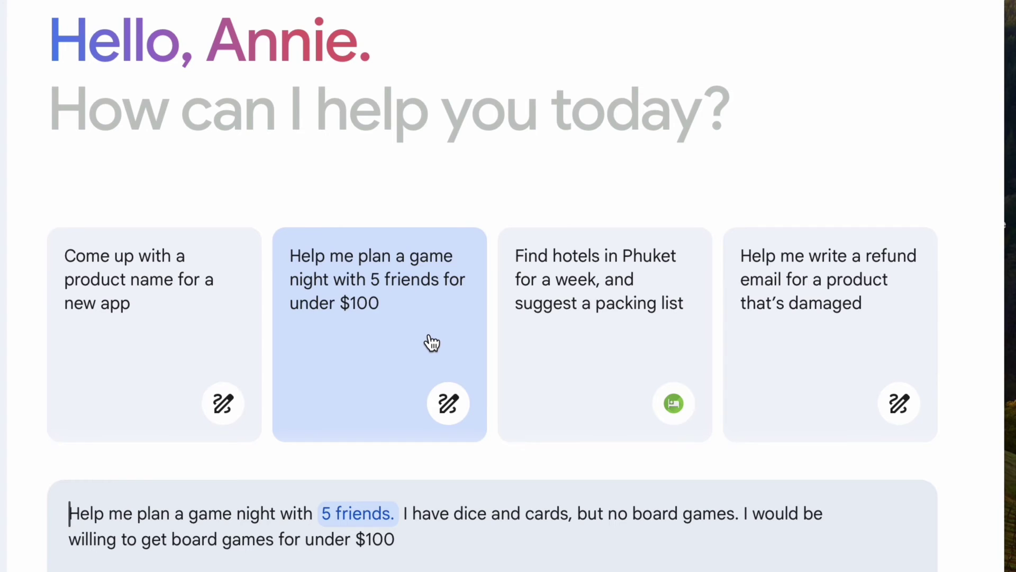
key(Return)
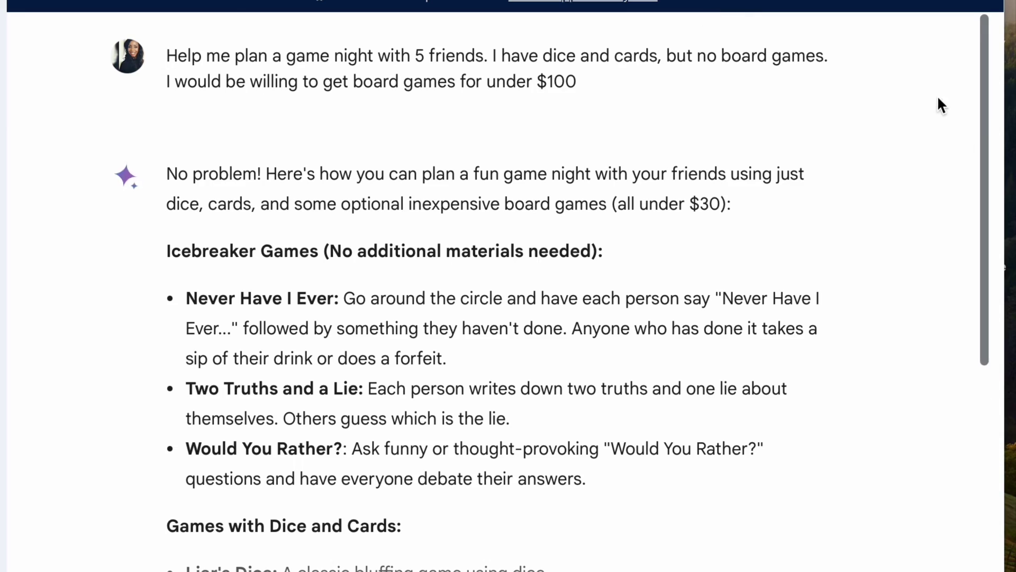
drag(983, 133, 983, 567)
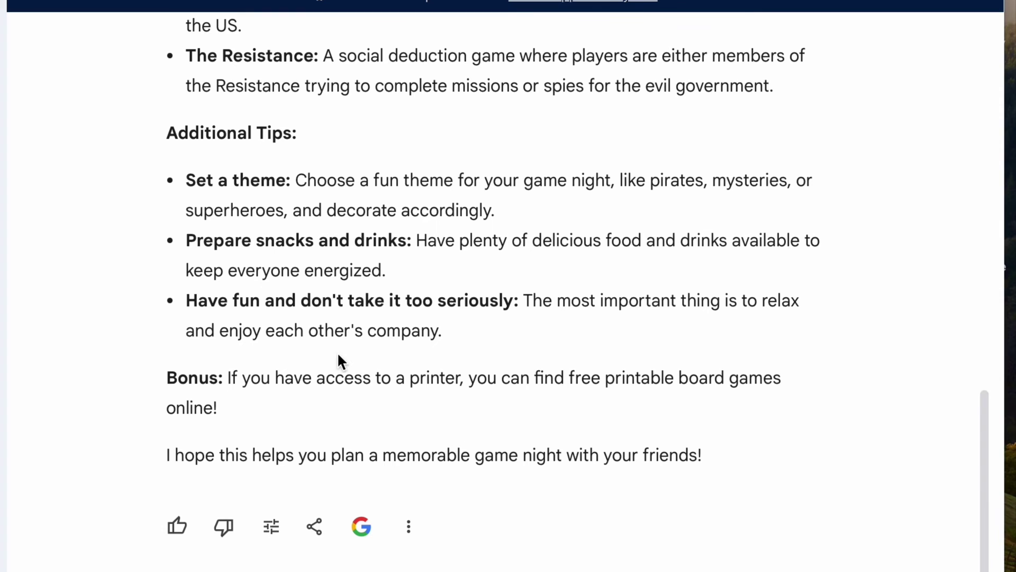
click(103, 8)
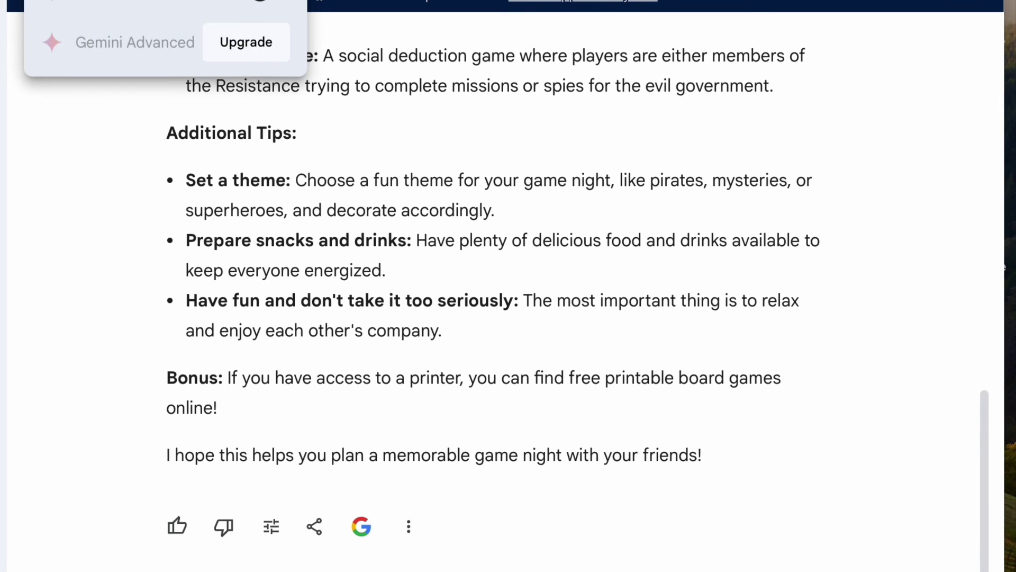
click(160, 6)
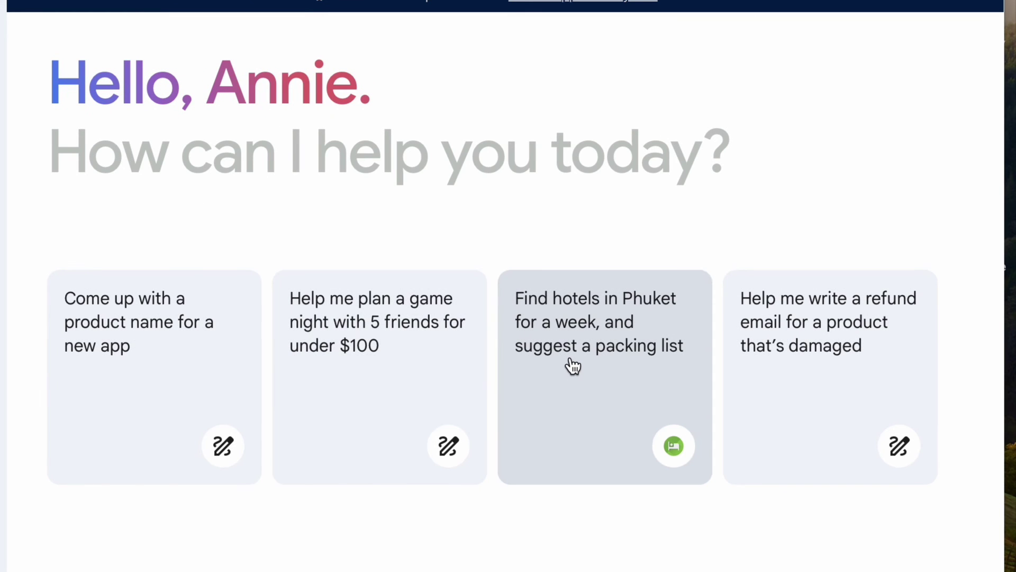
Use the refund-email suggestion for Solar Toothbrush Co., read the draft, then start a new chat.
click(782, 358)
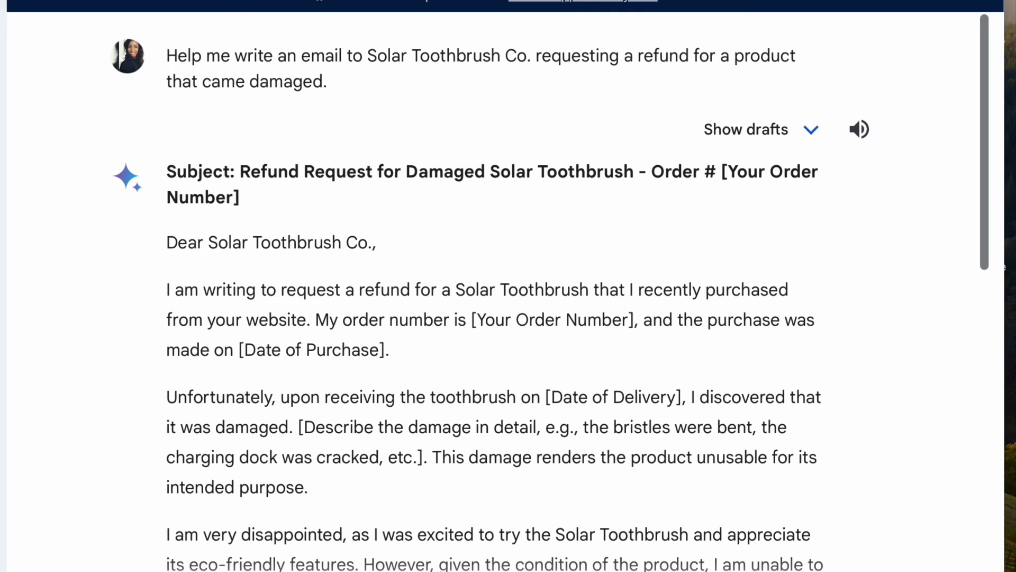
mouse_move(983, 242)
mouse_down()
mouse_move(984, 360)
mouse_move(962, 566)
mouse_up()
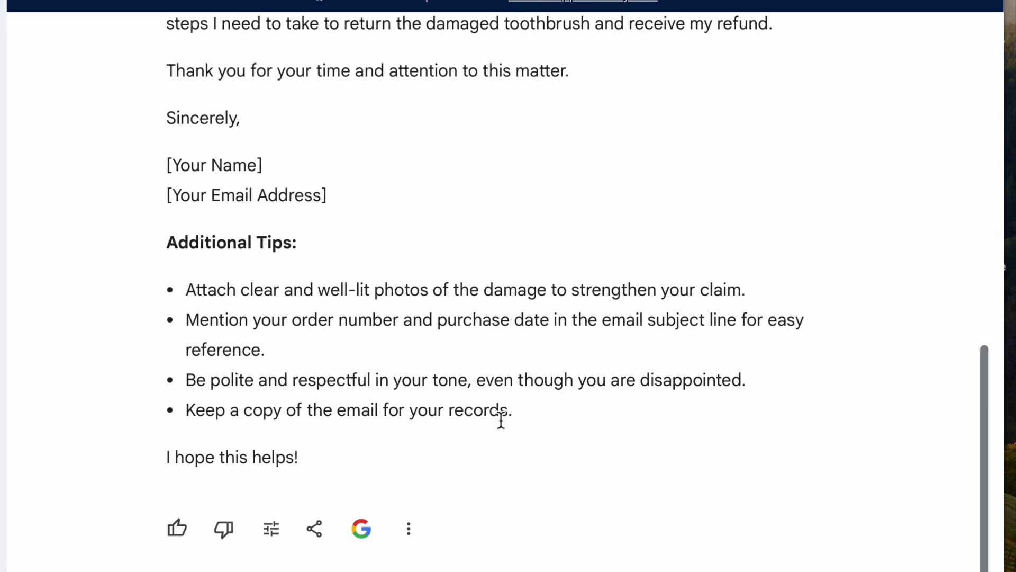
click(79, 2)
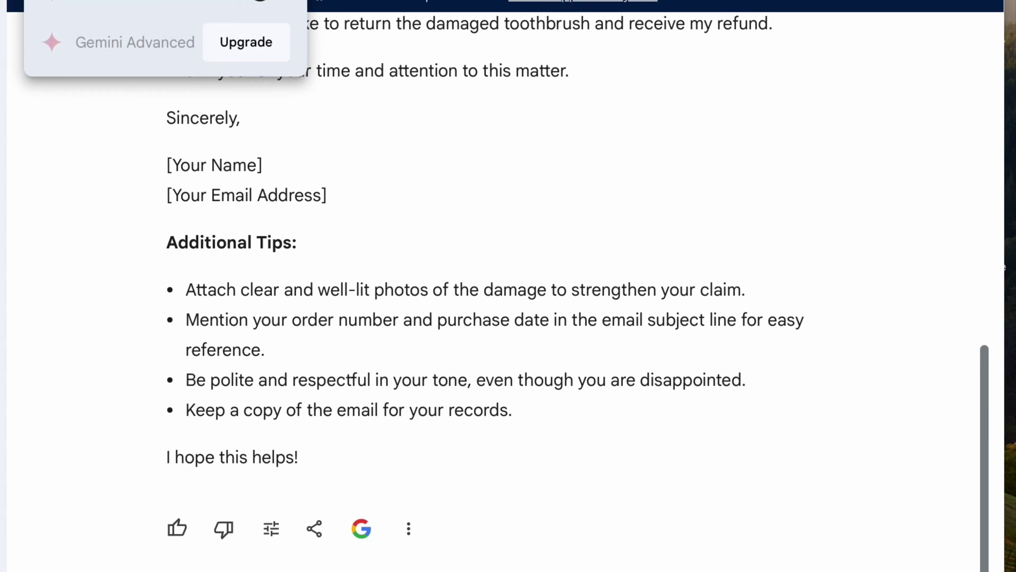
click(80, 2)
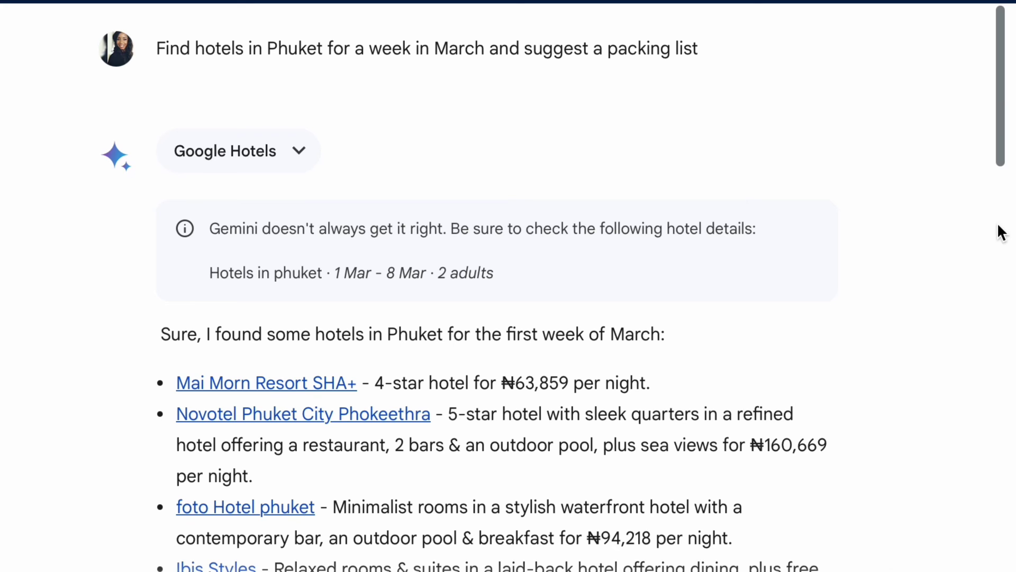
drag(1000, 148, 992, 466)
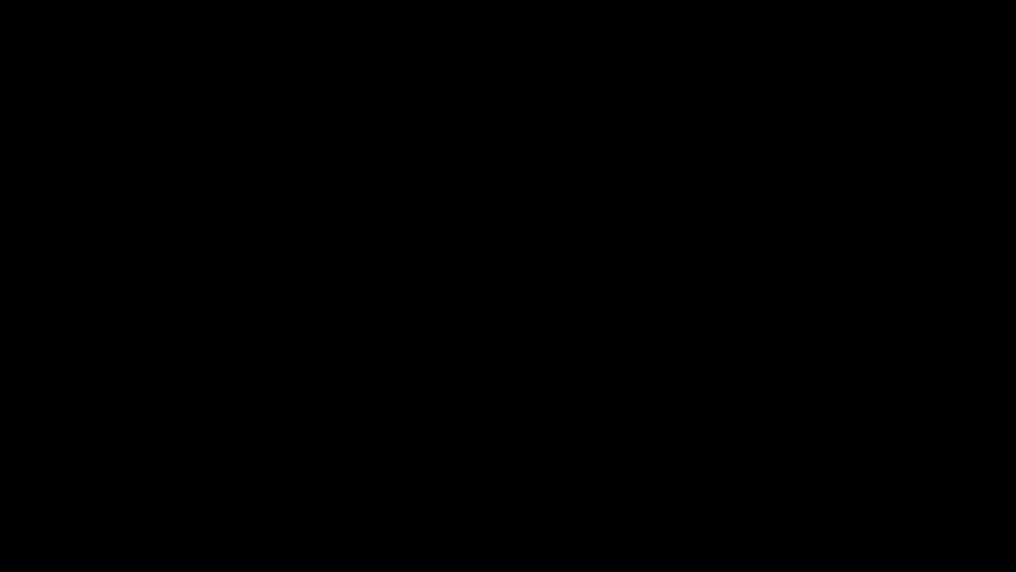
Ask for a nice closing message for a Google Gemini AI tutorial video and read the options.
text(making a tutor)
text(ial video about )
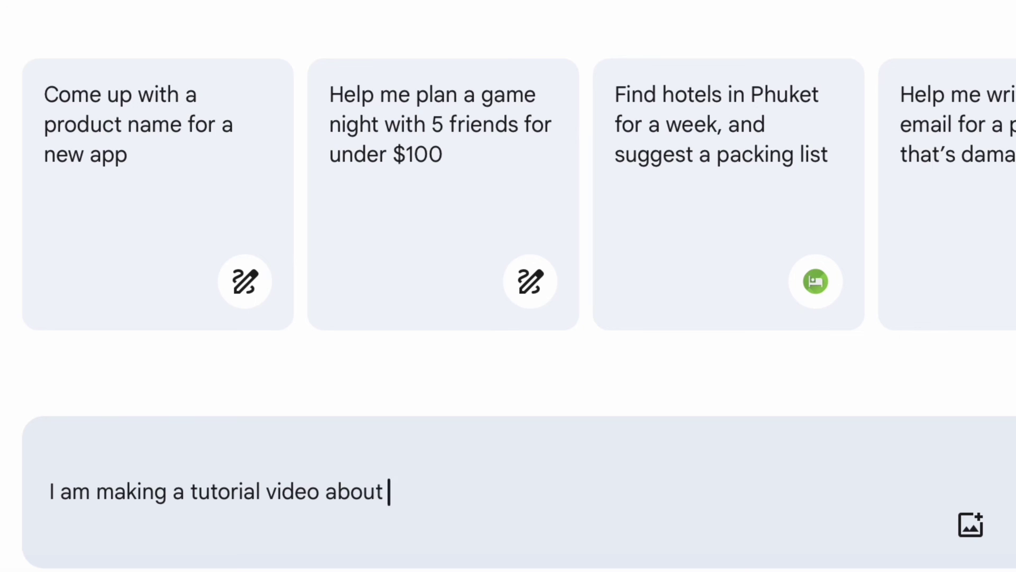
text(google gemini AI, share someth)
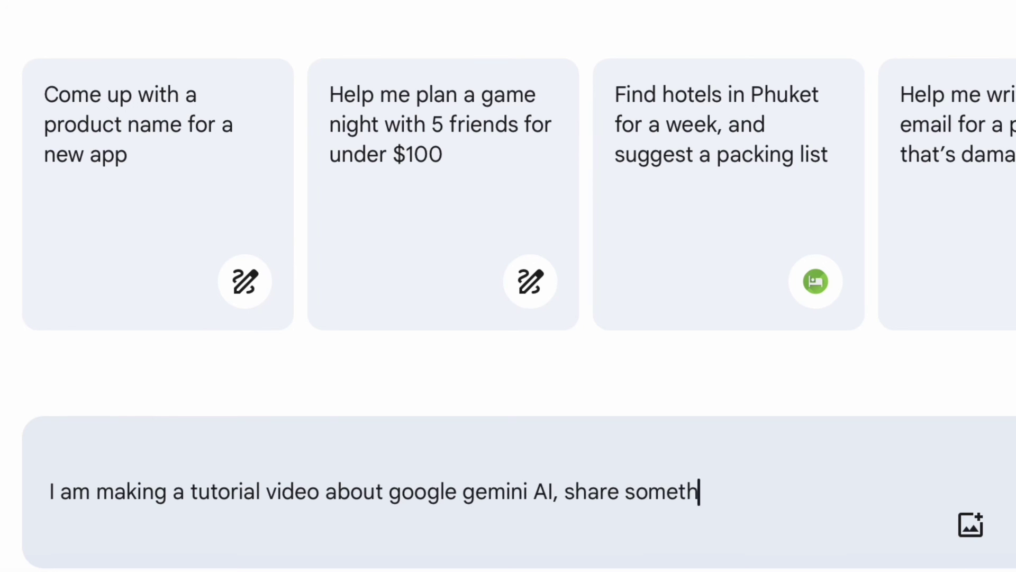
text(ing nice with the viewers to close and make it brief)
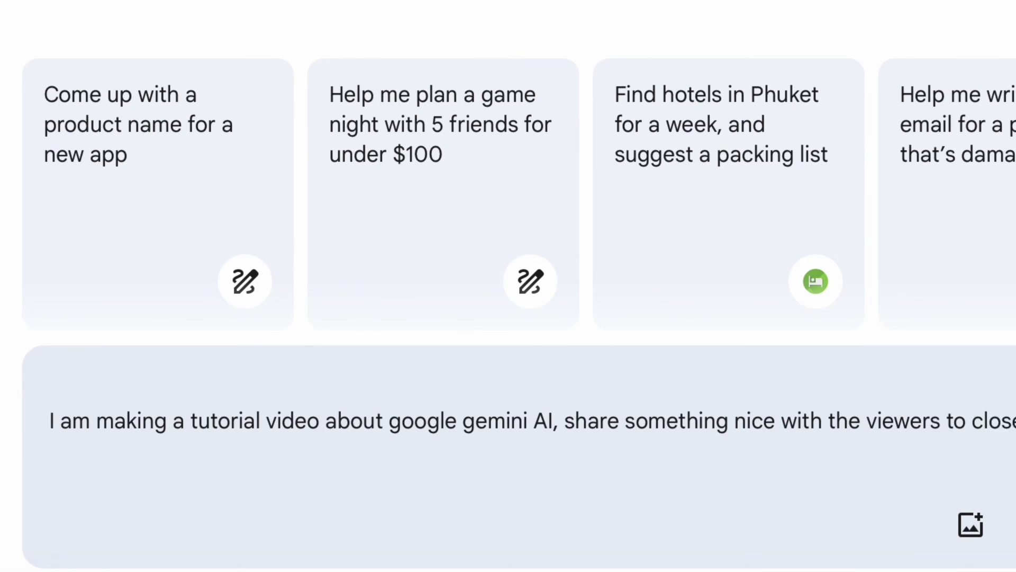
key(Return)
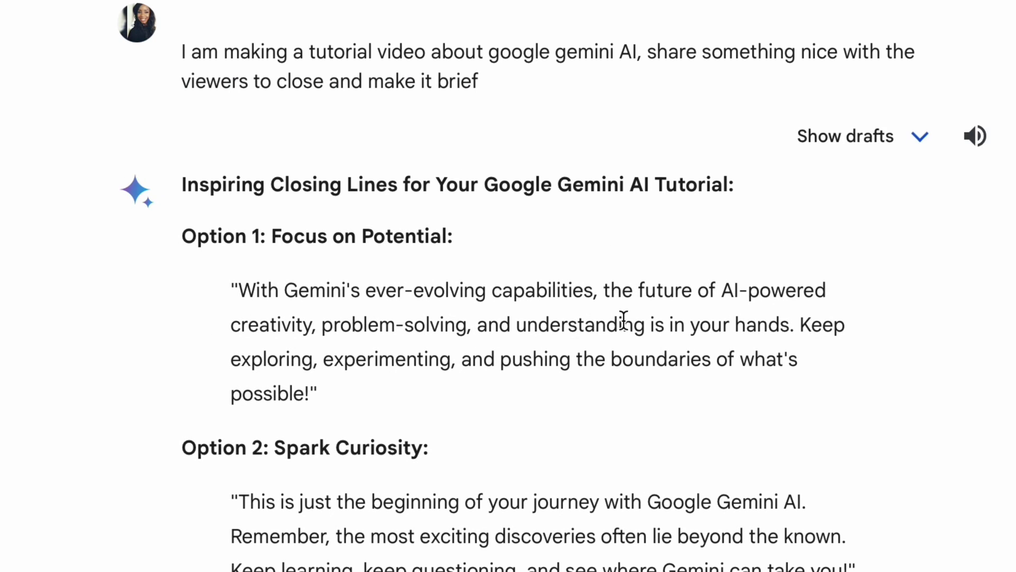
scroll(703, 310, down, 5)
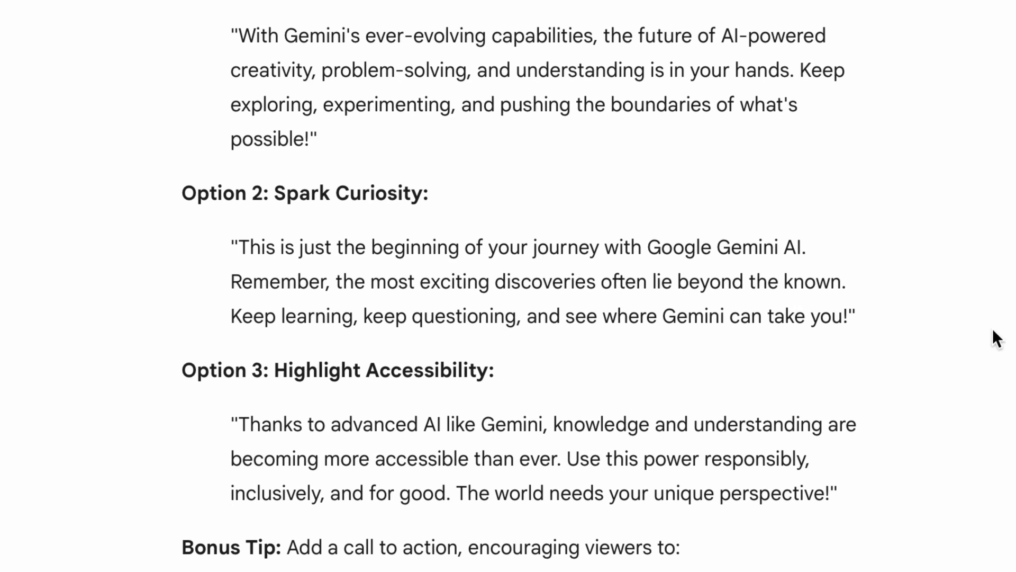
scroll(518, 286, down, 3)
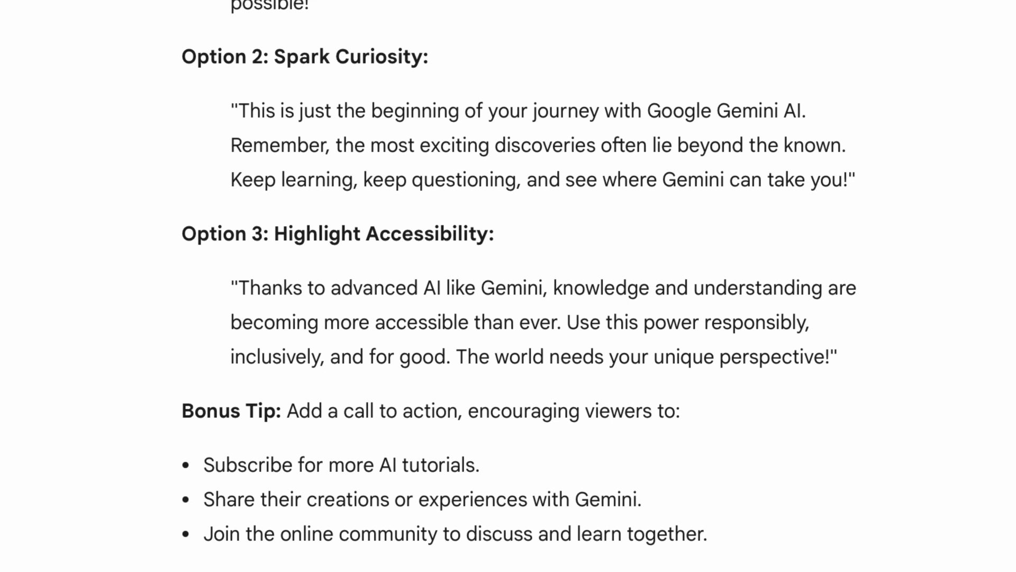
scroll(508, 285, down, 1)
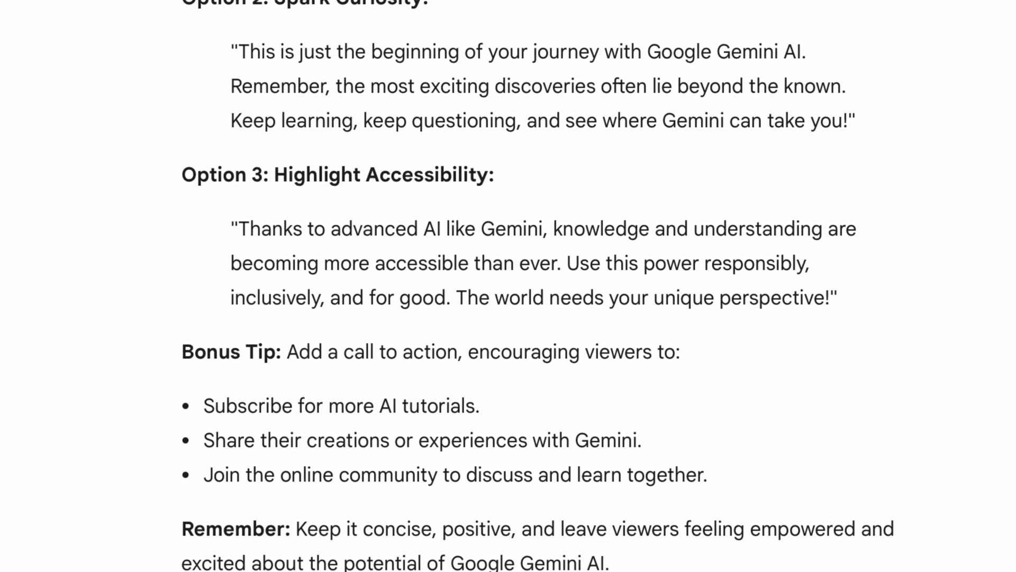